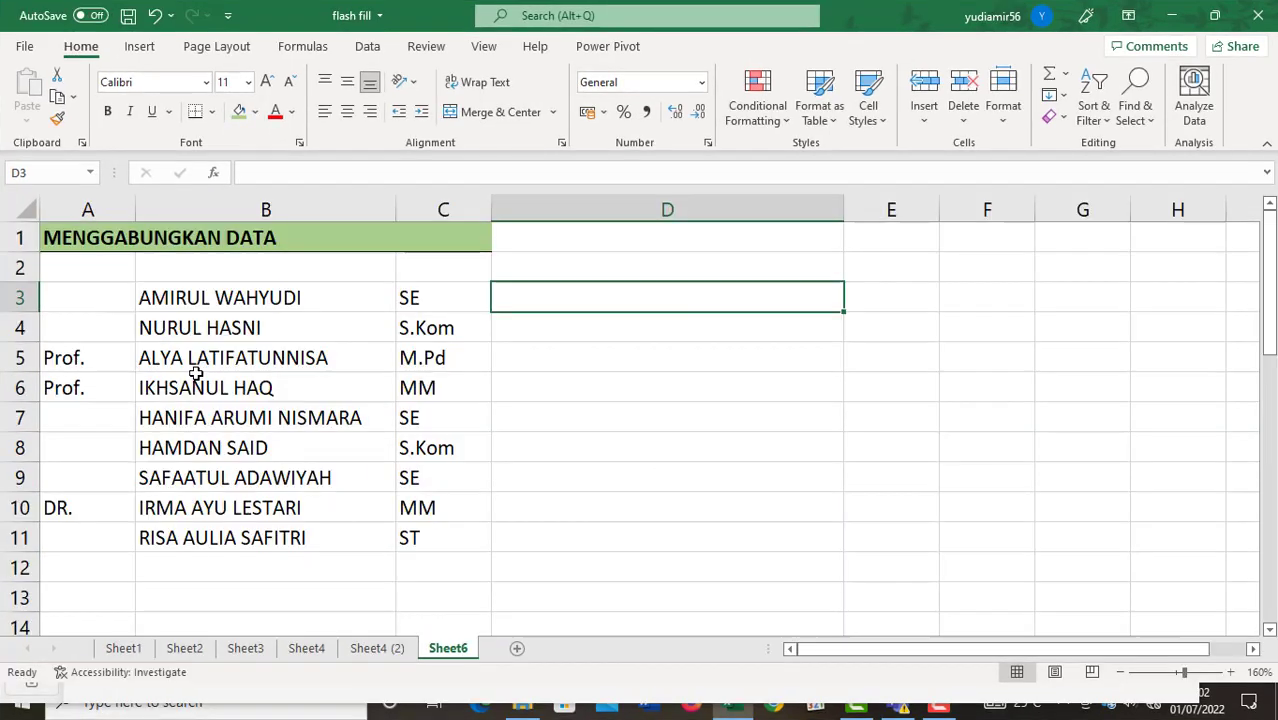
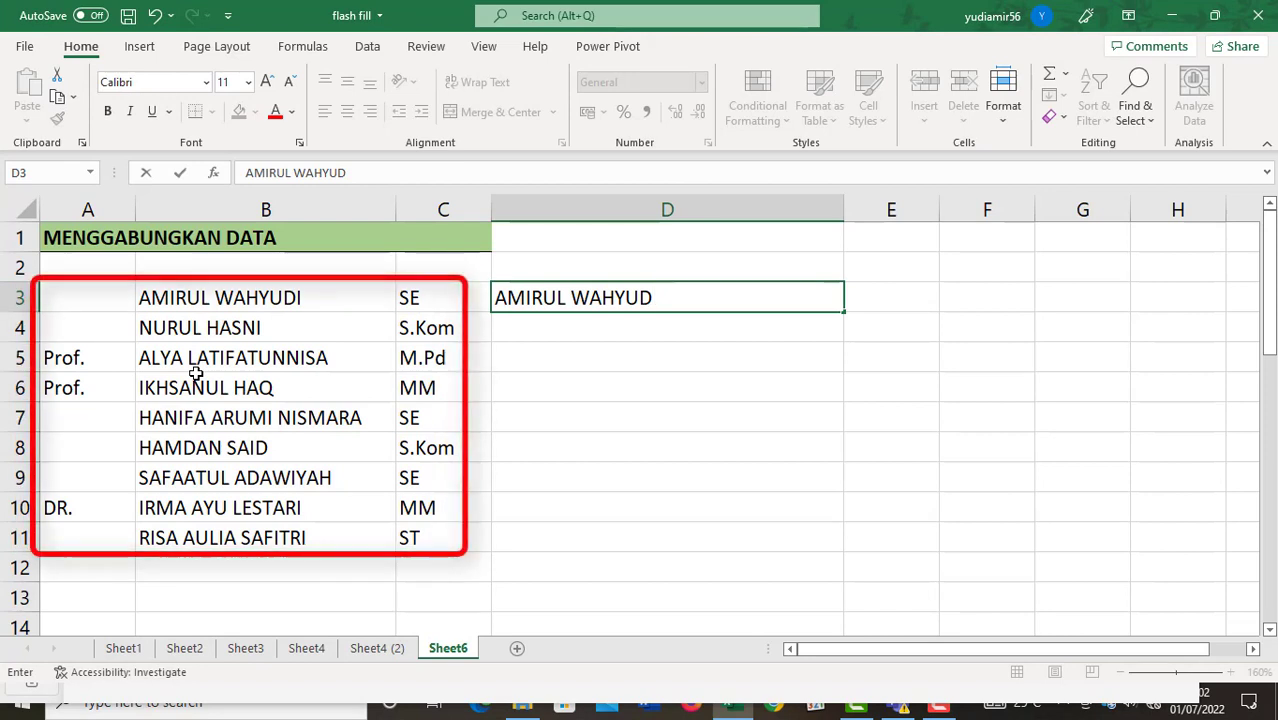
Enter two combined title-name-degree examples (degrees SE and M.Pd) and Flash Fill column D.
key("Return")
key("Return")
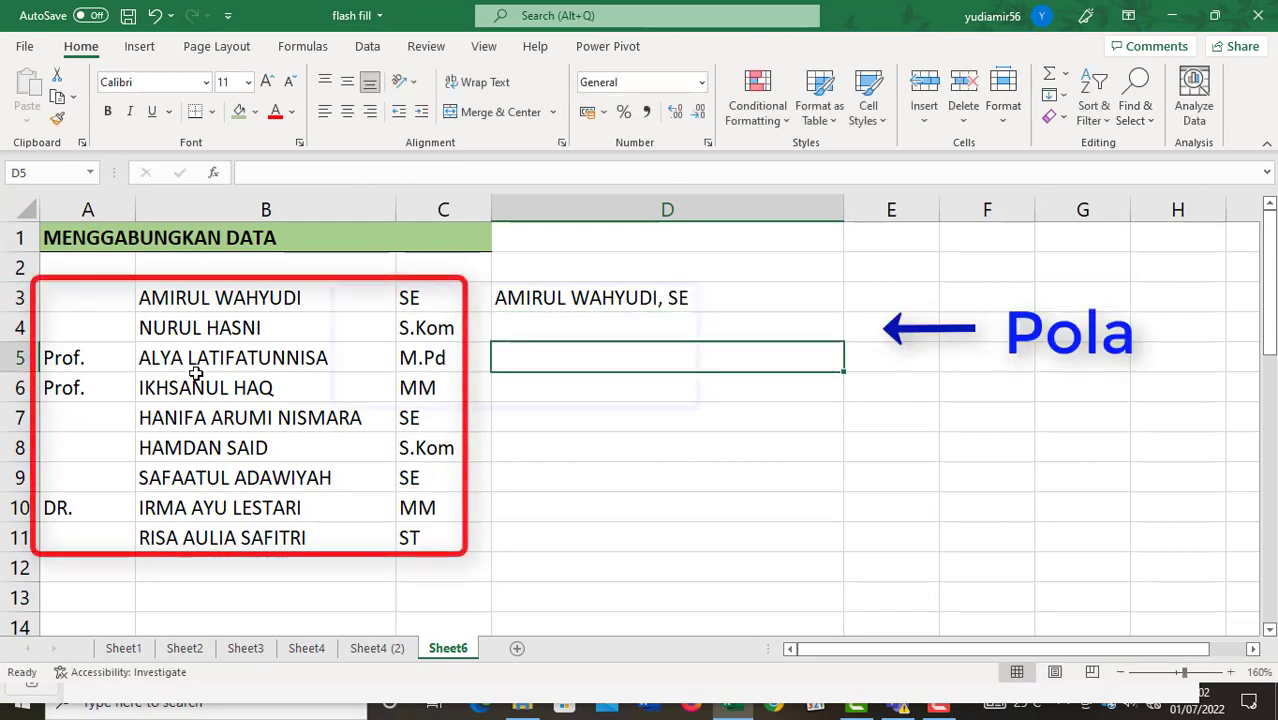
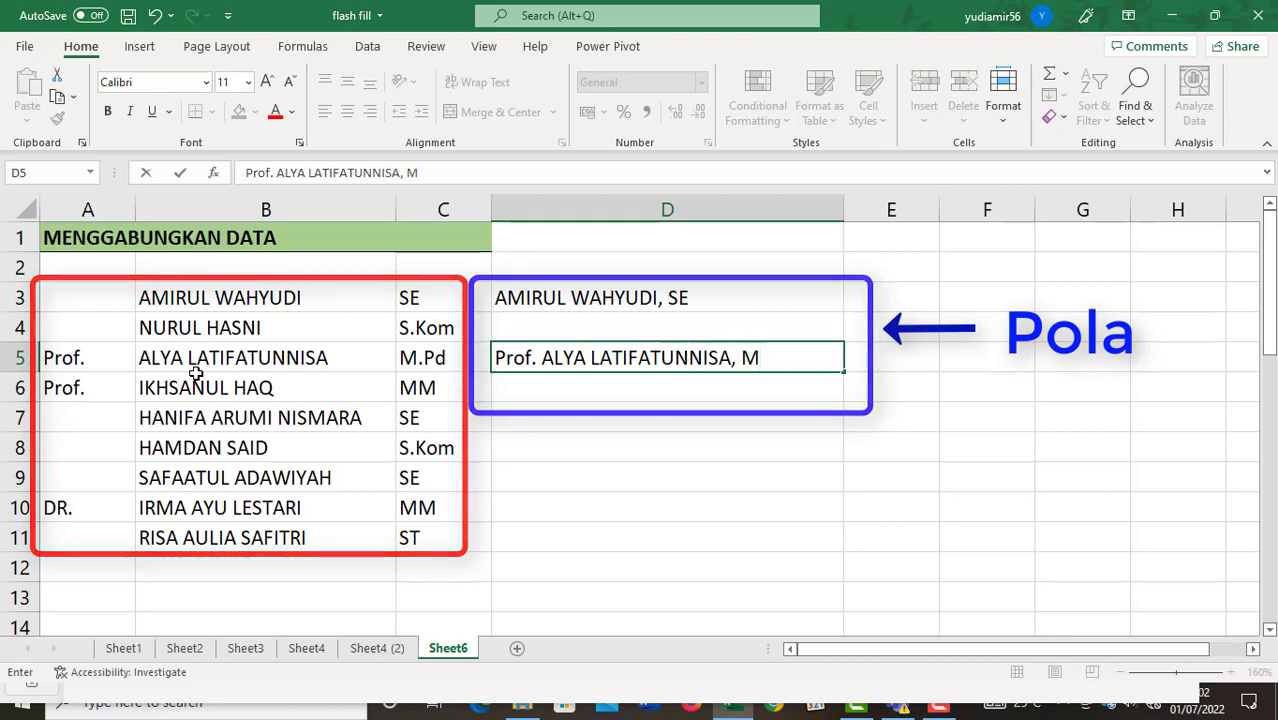
type(".Pd")
key("Return")
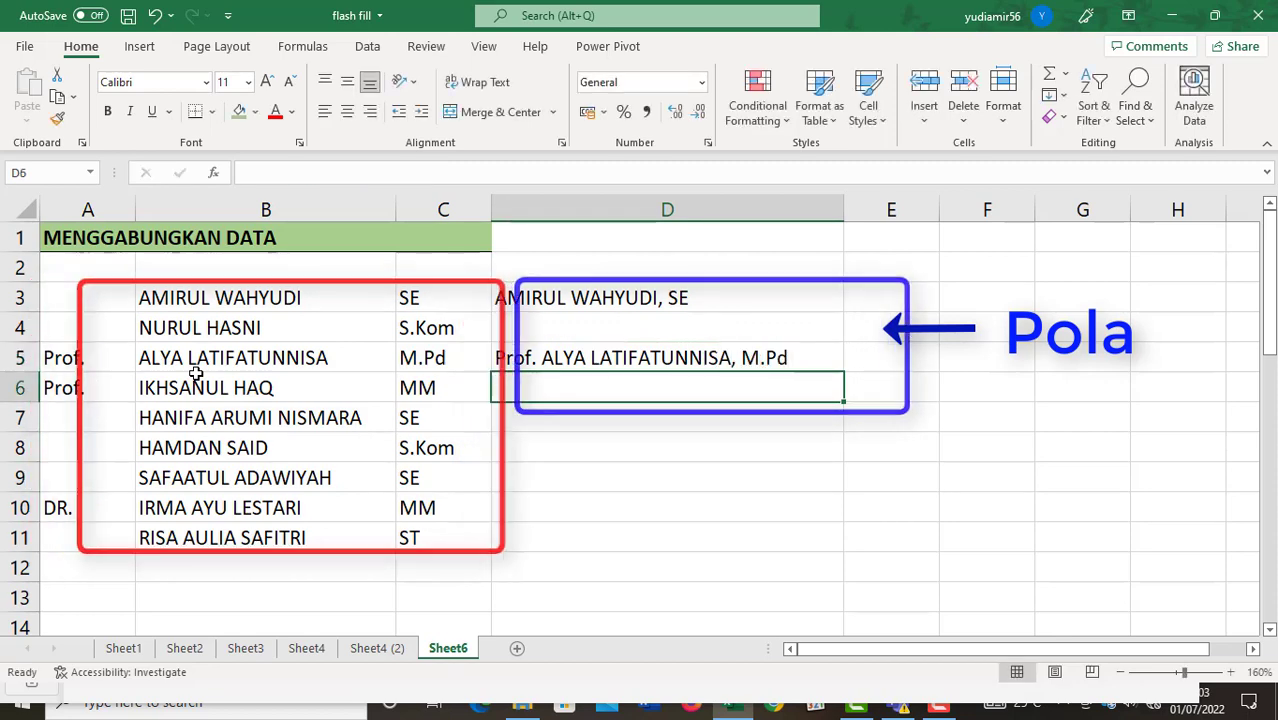
key("ctrl+e")
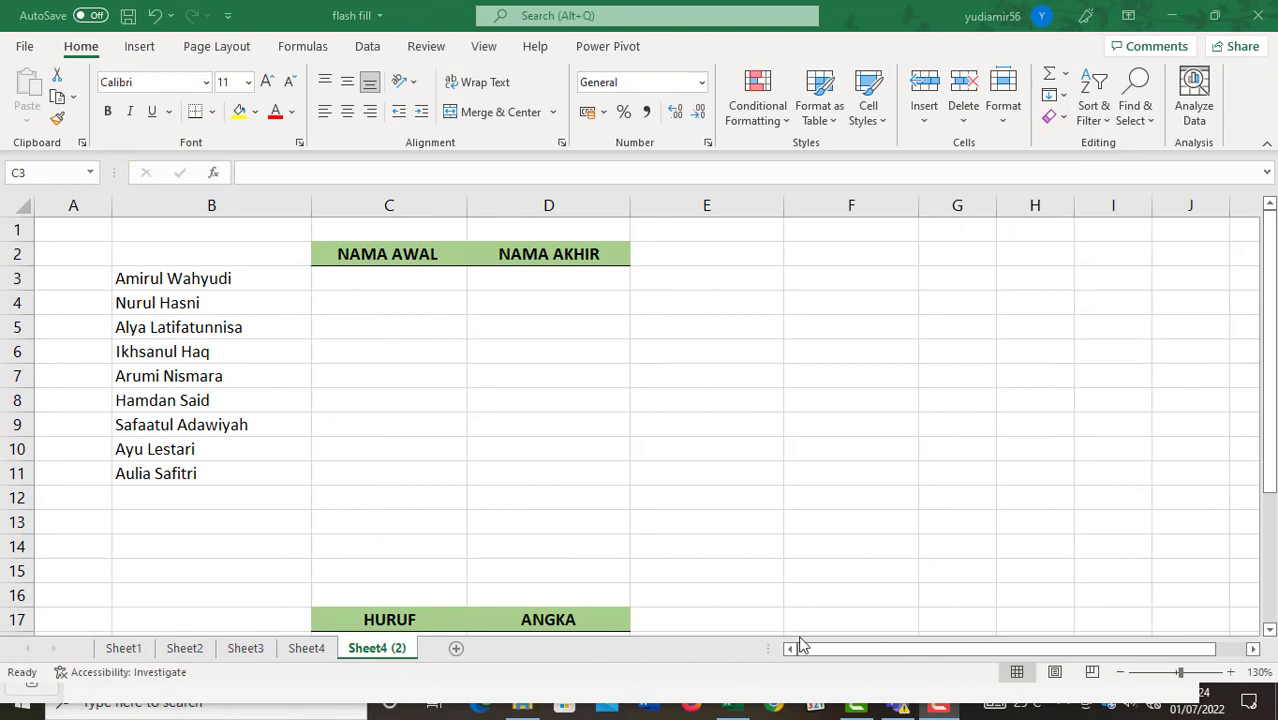
left_click(385, 275)
left_click(384, 274)
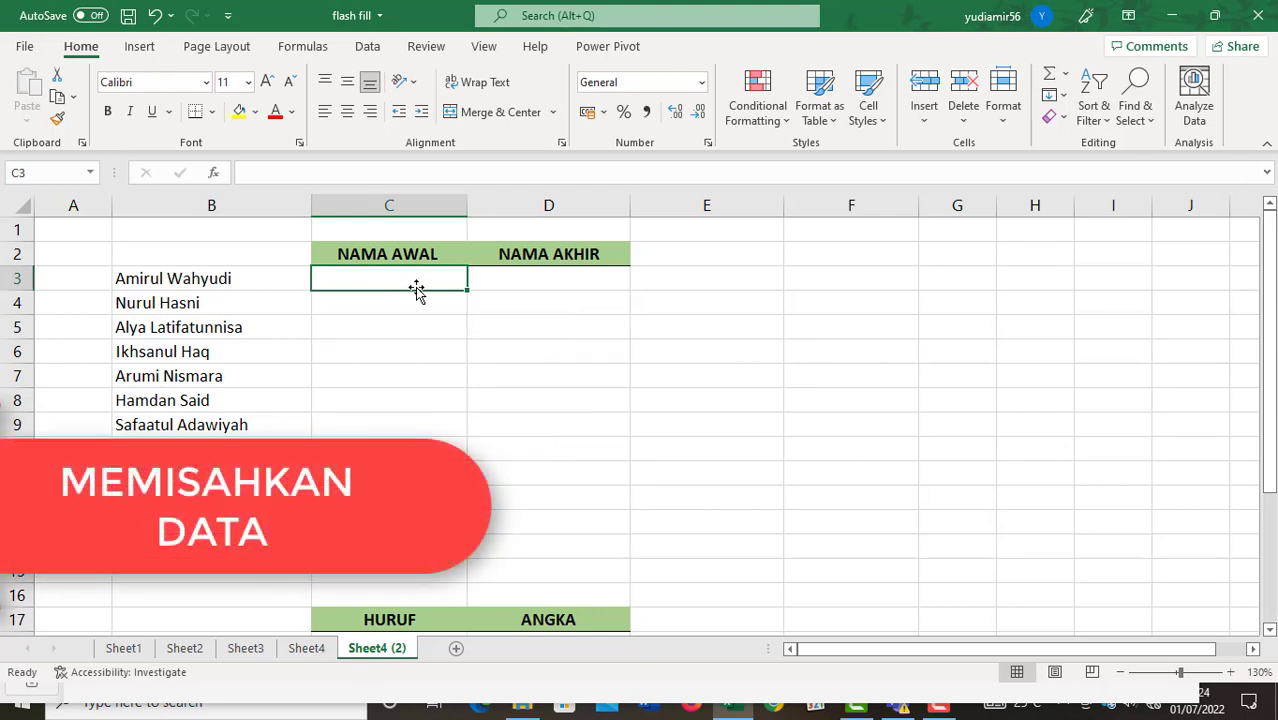
left_click(225, 280)
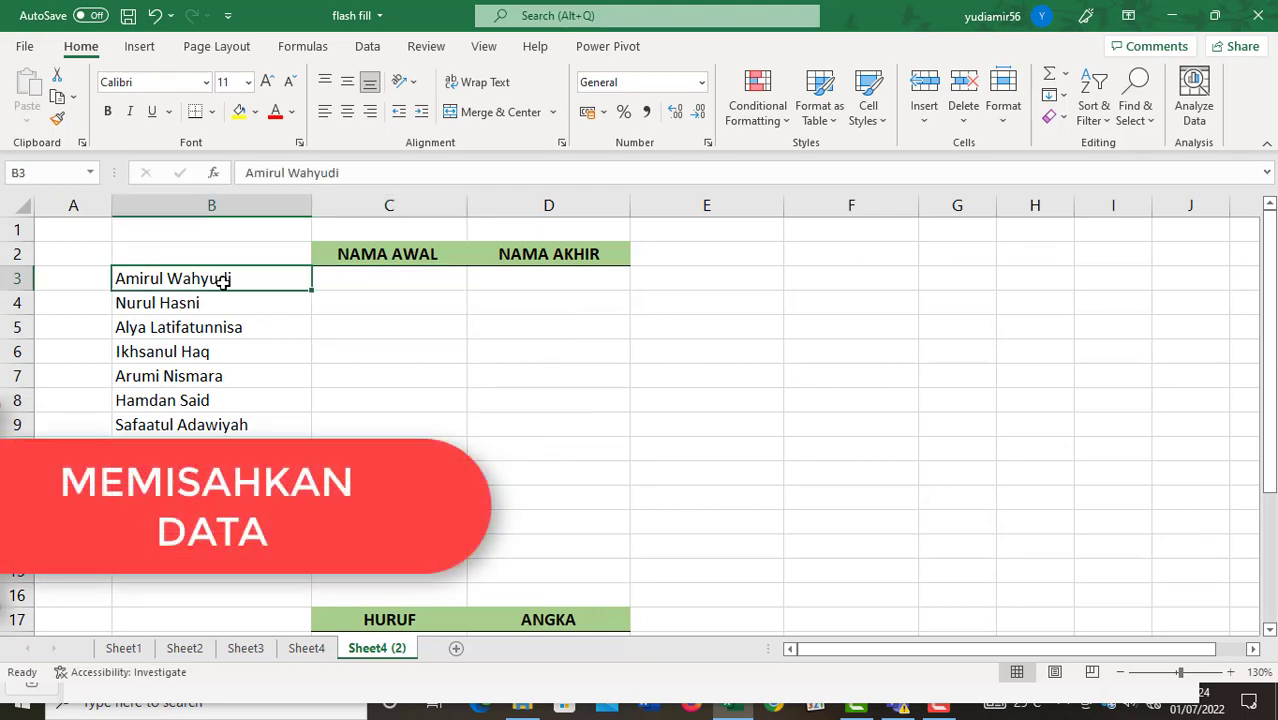
left_click(251, 466)
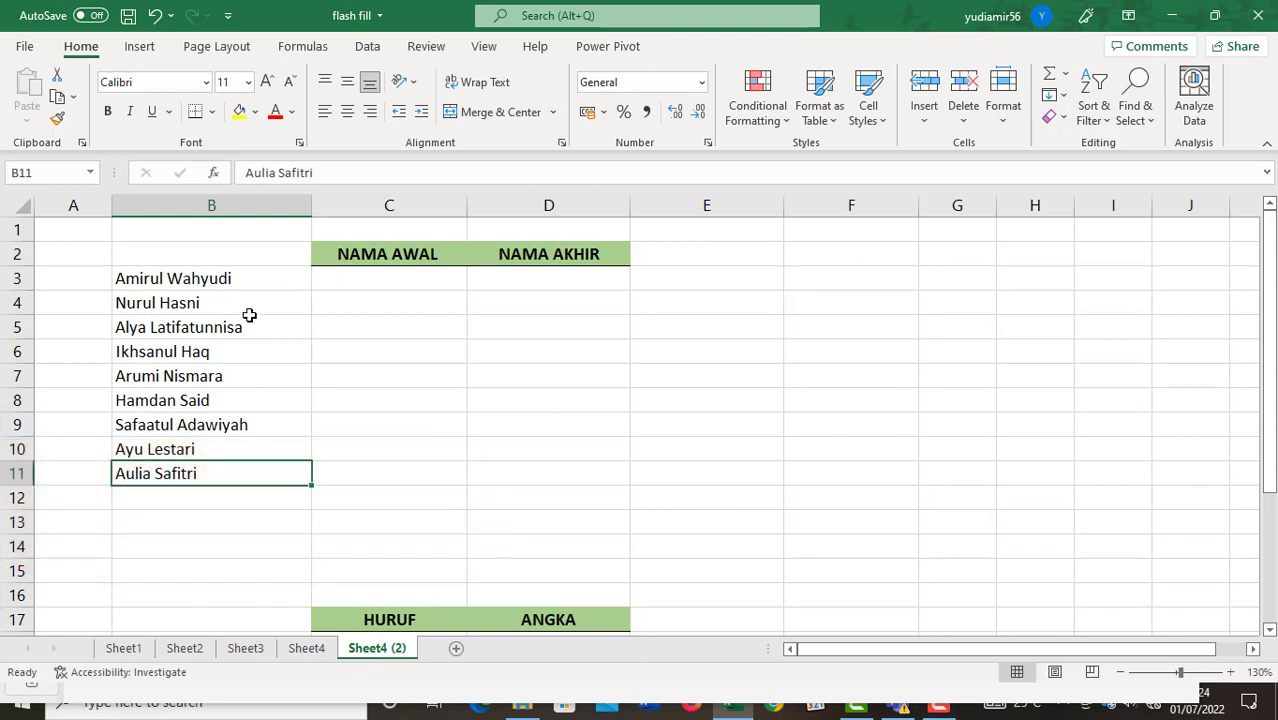
left_click(243, 276)
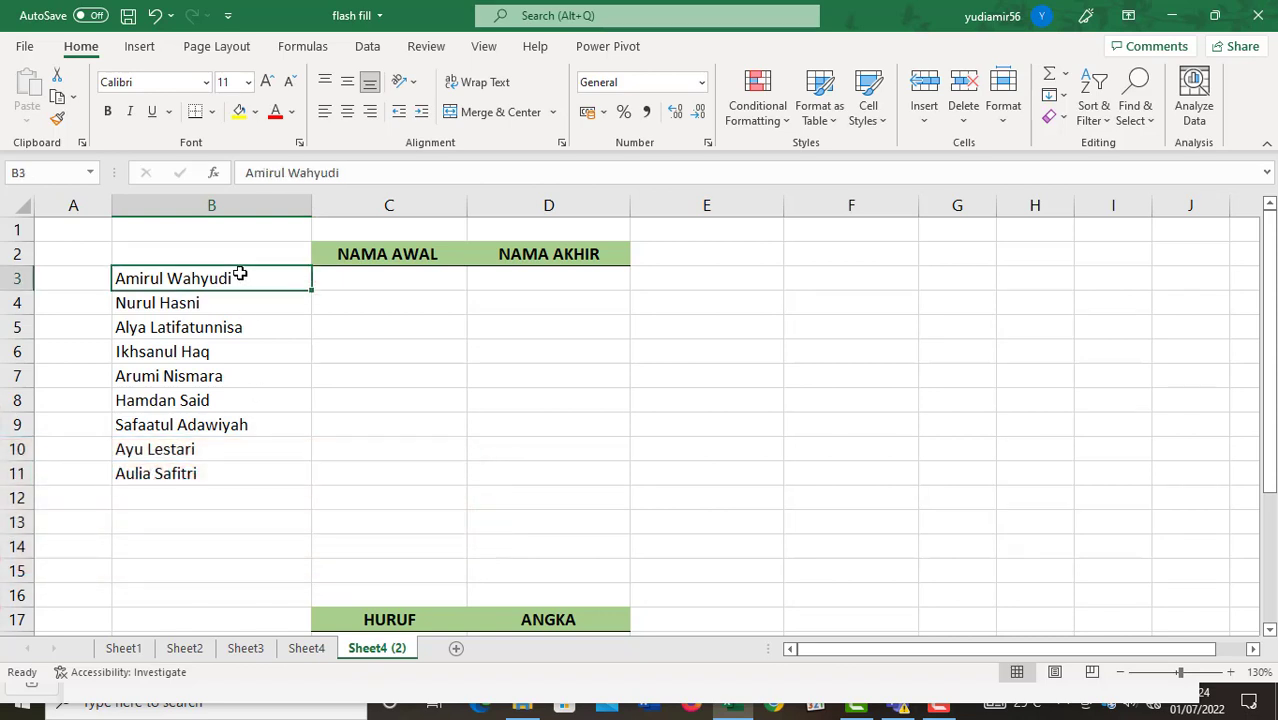
left_click(441, 285)
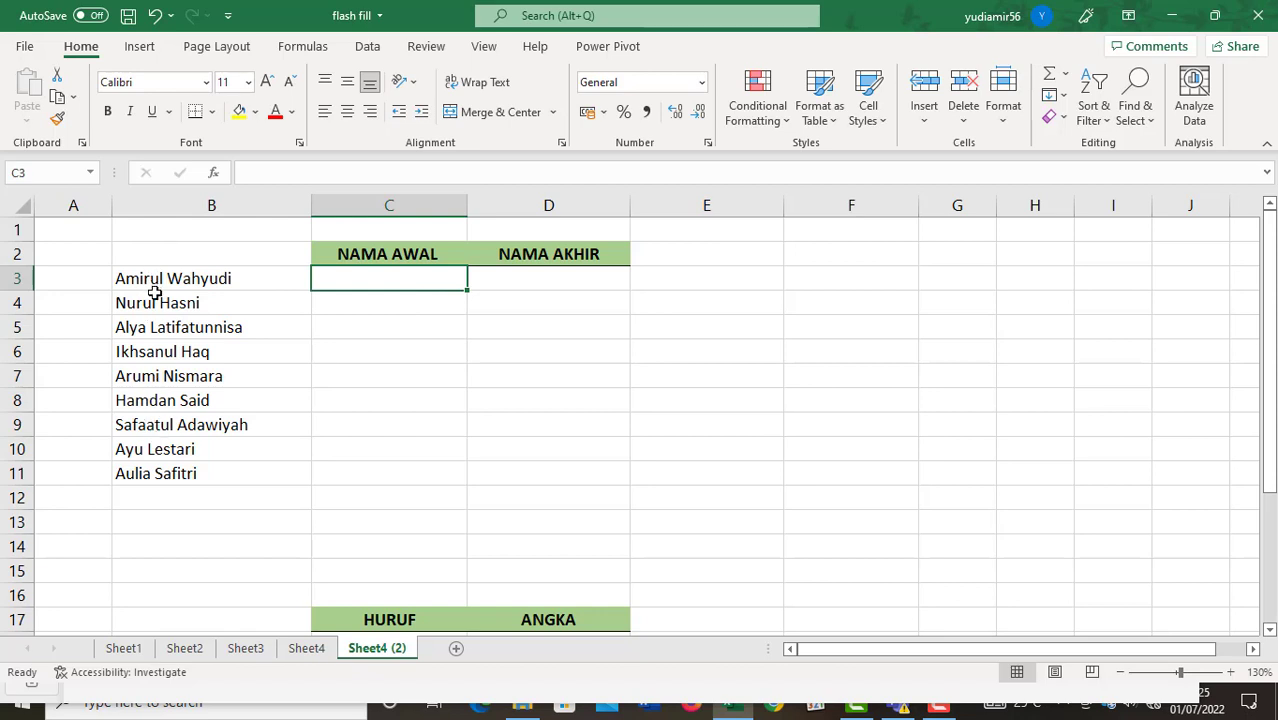
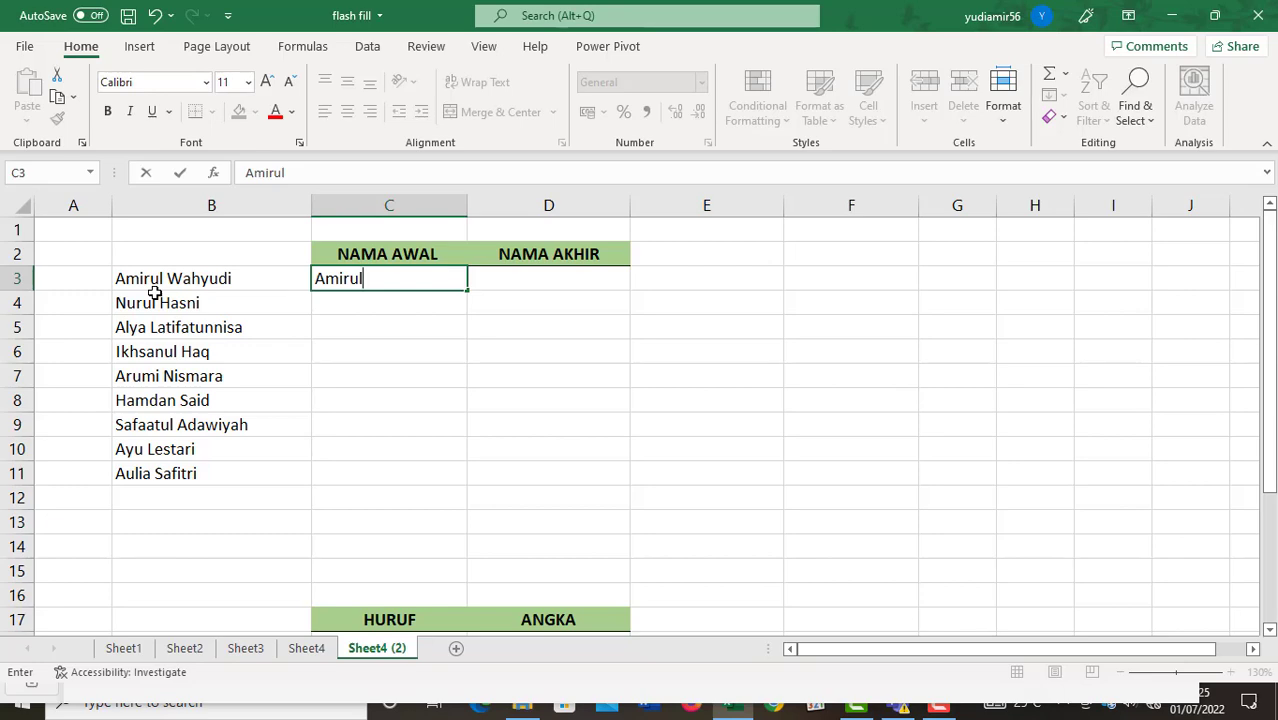
Enter the first person's first name in NAMA AWAL and Flash Fill all nine first names.
key("Return")
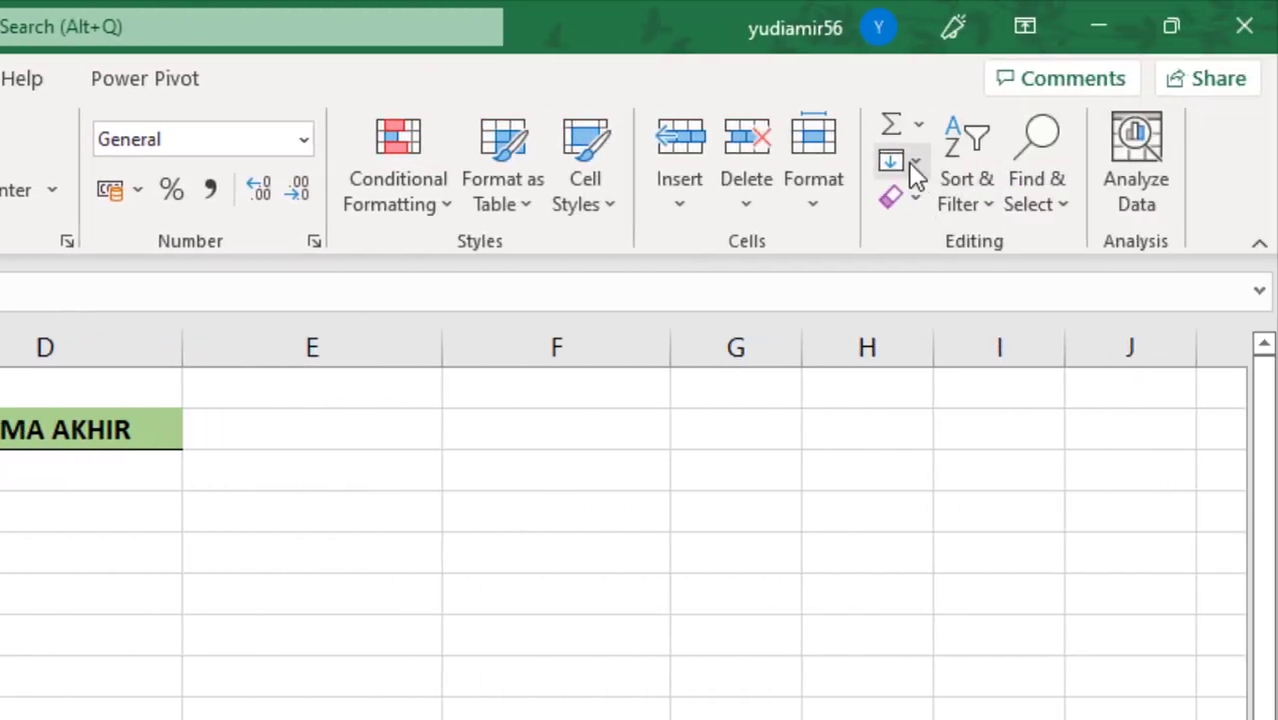
left_click(910, 162)
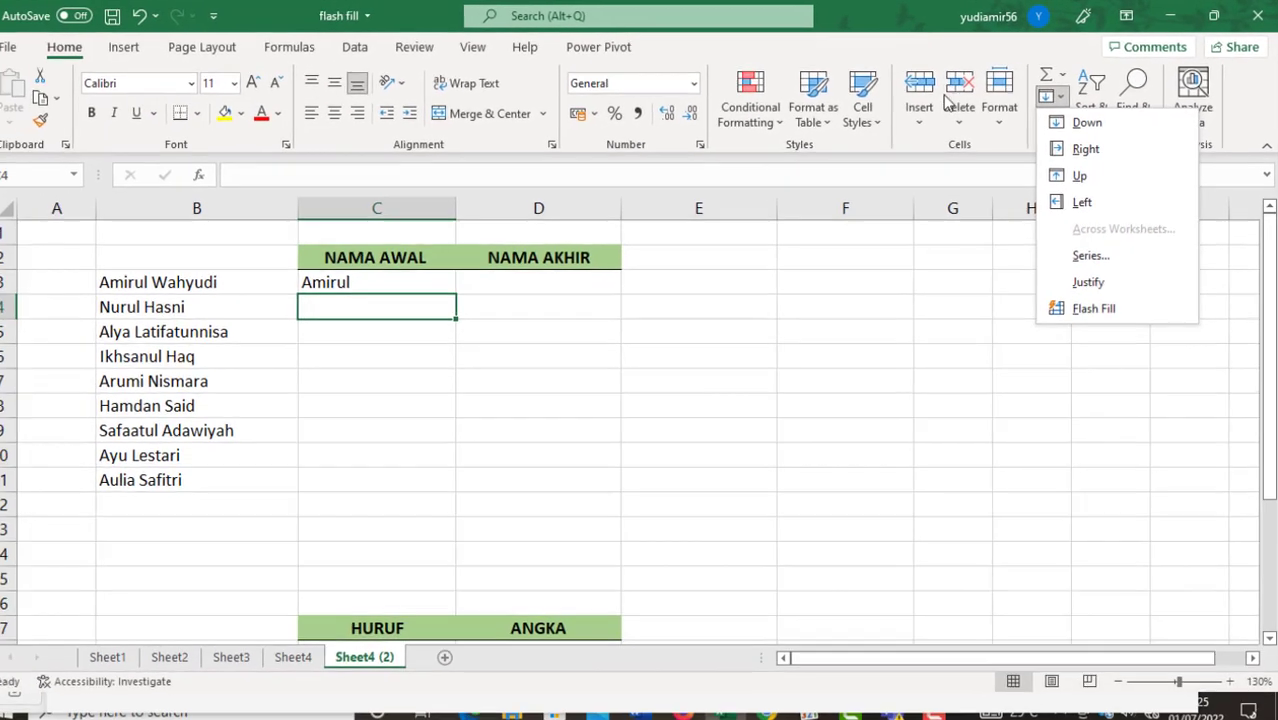
left_click(905, 30)
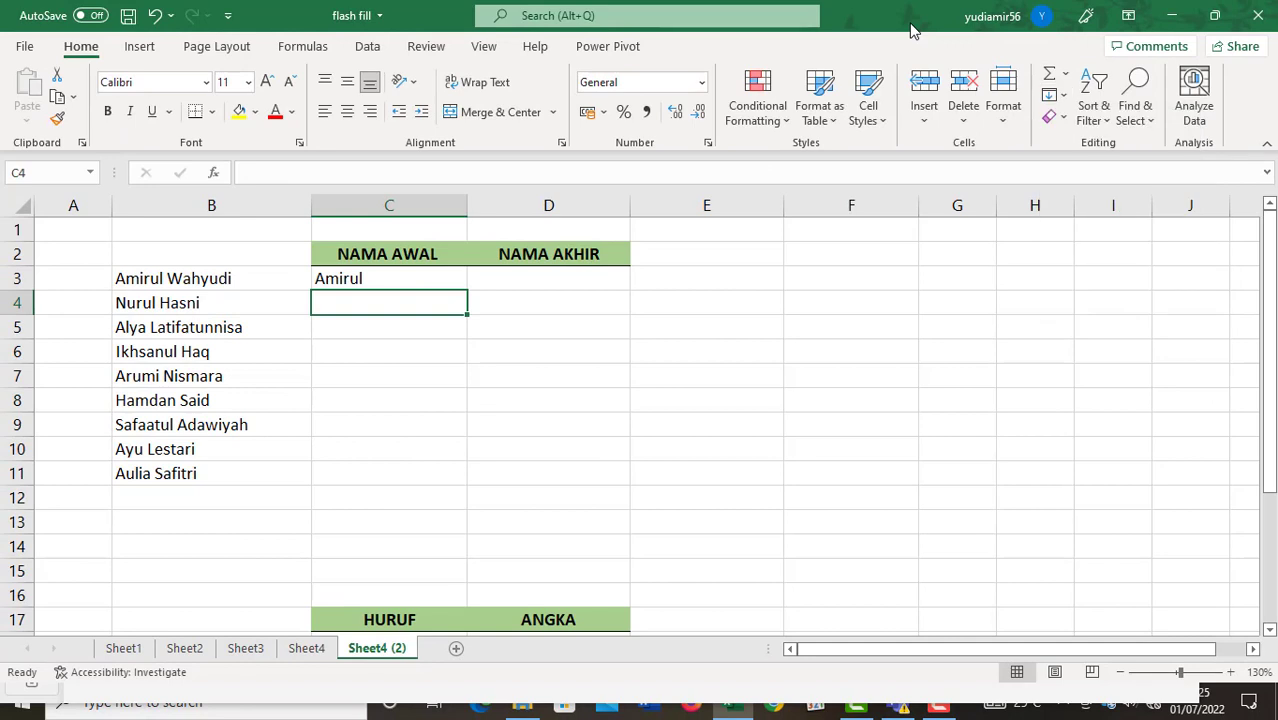
key("ctrl+e")
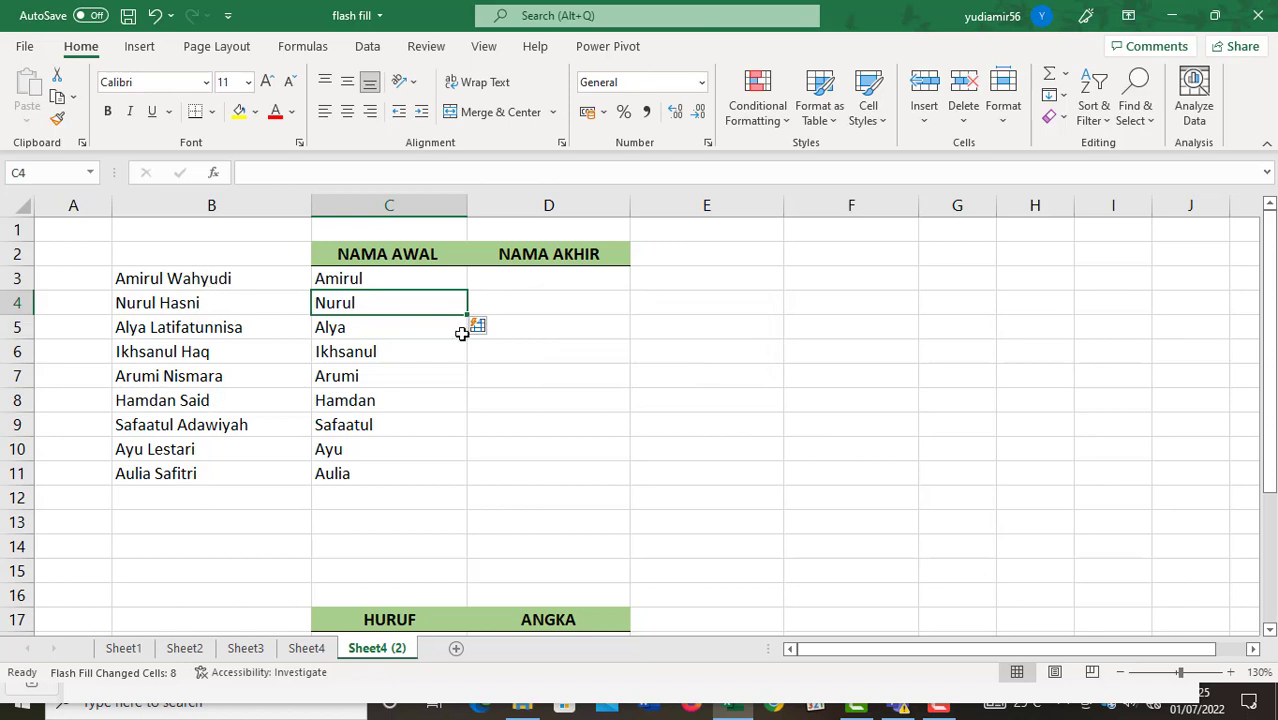
Enter the first surname in D3 under NAMA AKHIR and Flash Fill the remaining last names.
left_click(538, 274)
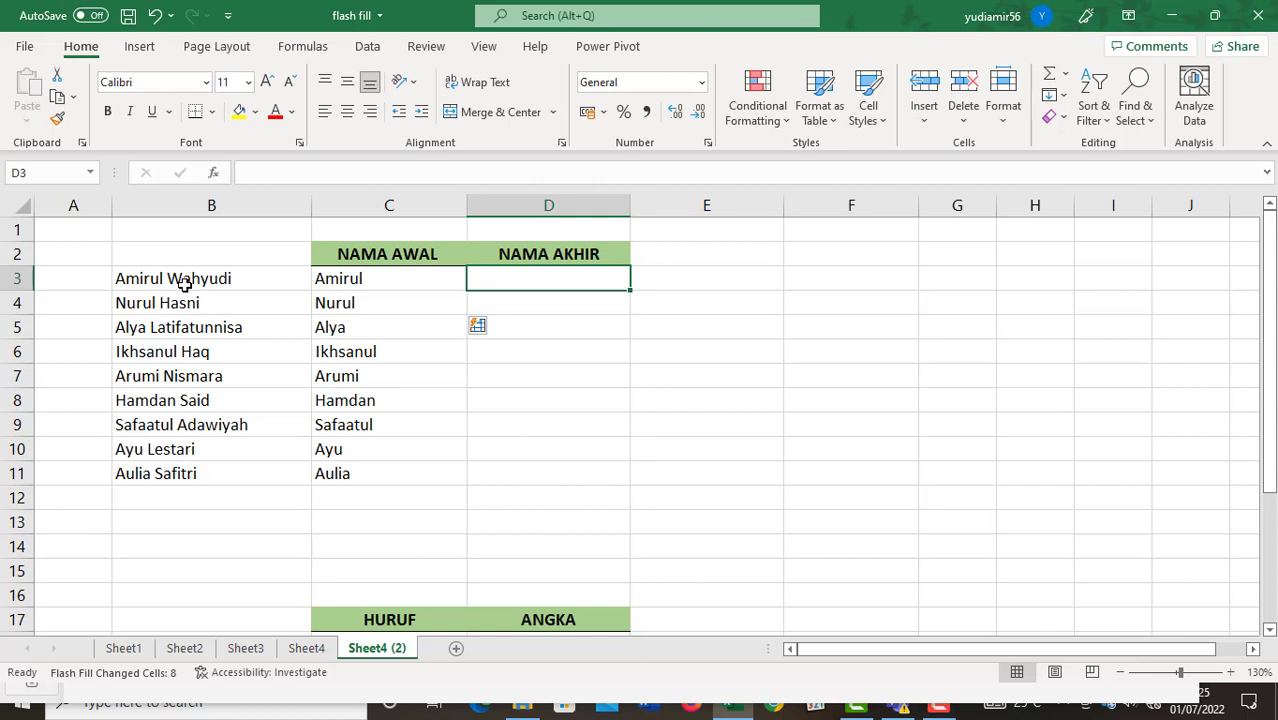
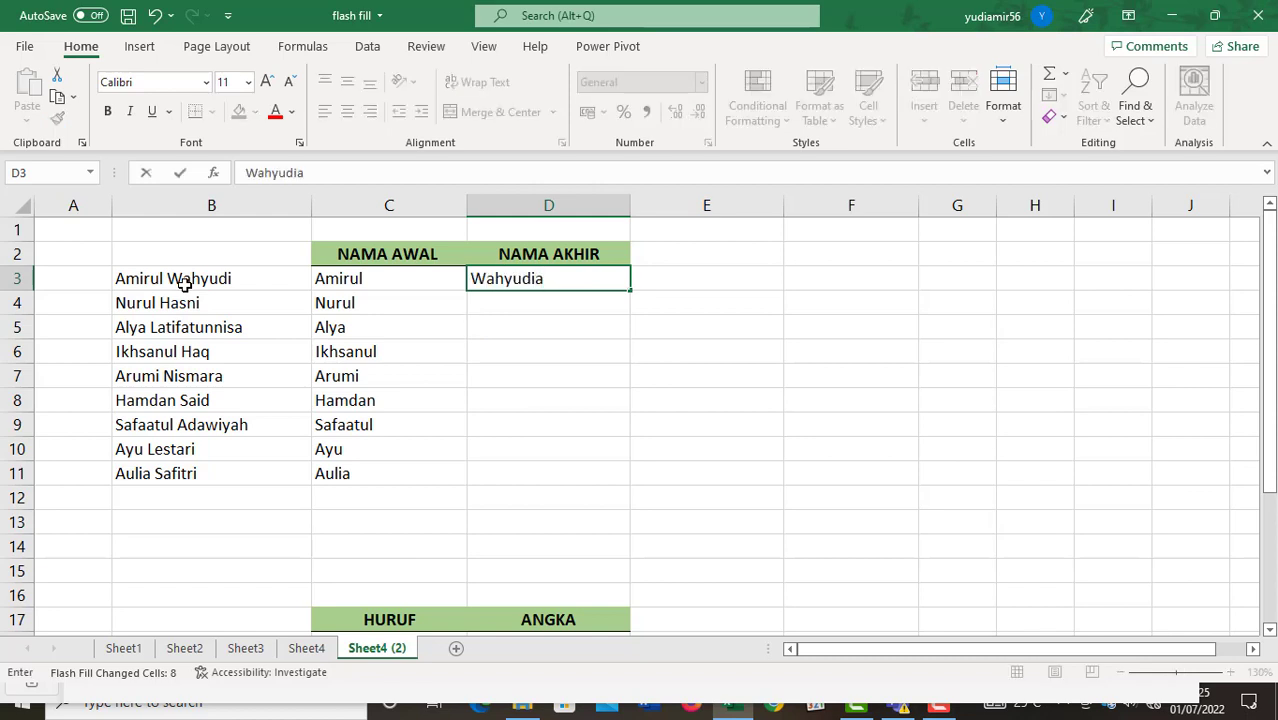
key("BackSpace")
key("Return")
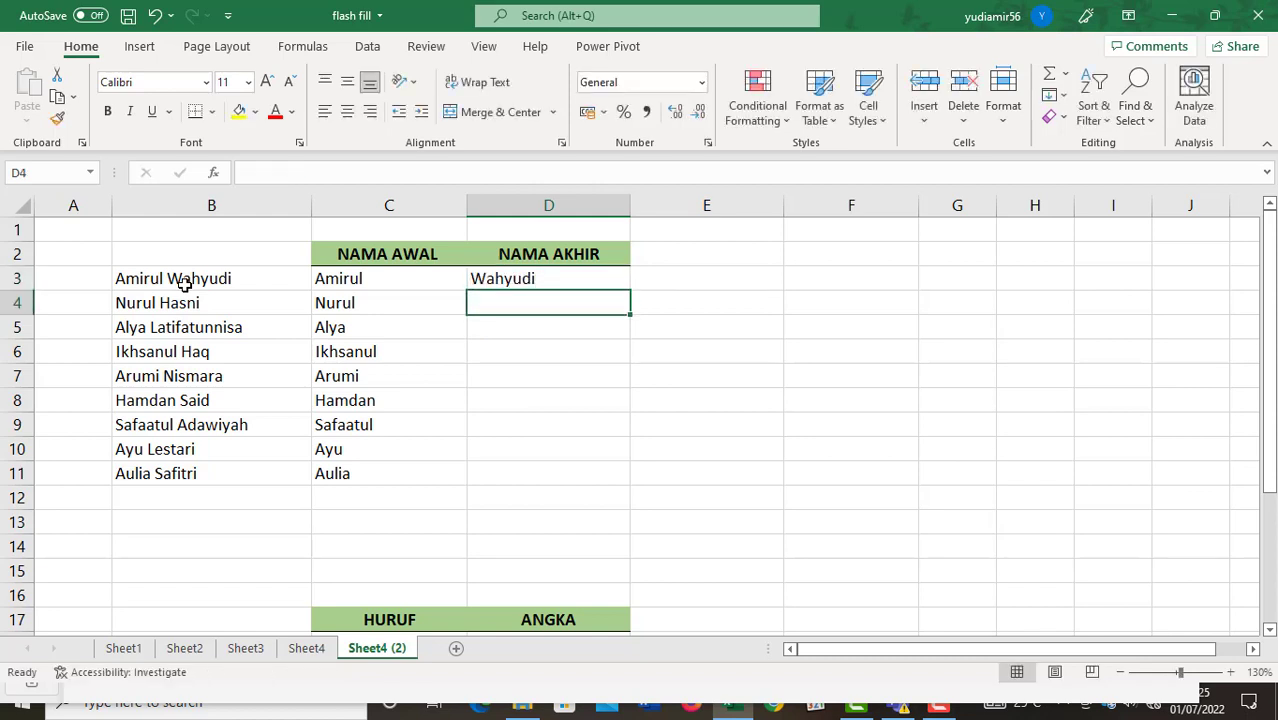
key("ctrl+e")
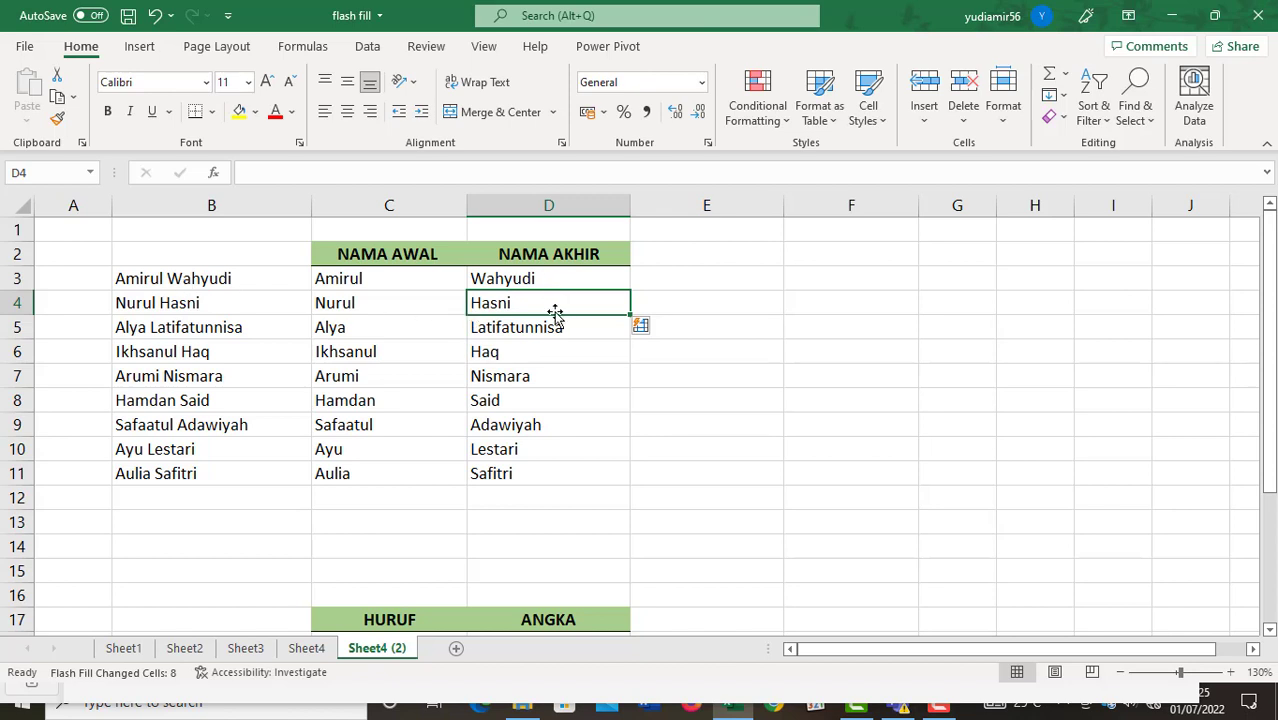
Inspect the first code 345698AF743654 in B18 and select the first HURUF cell, C18.
scroll(554, 318, "down", 5)
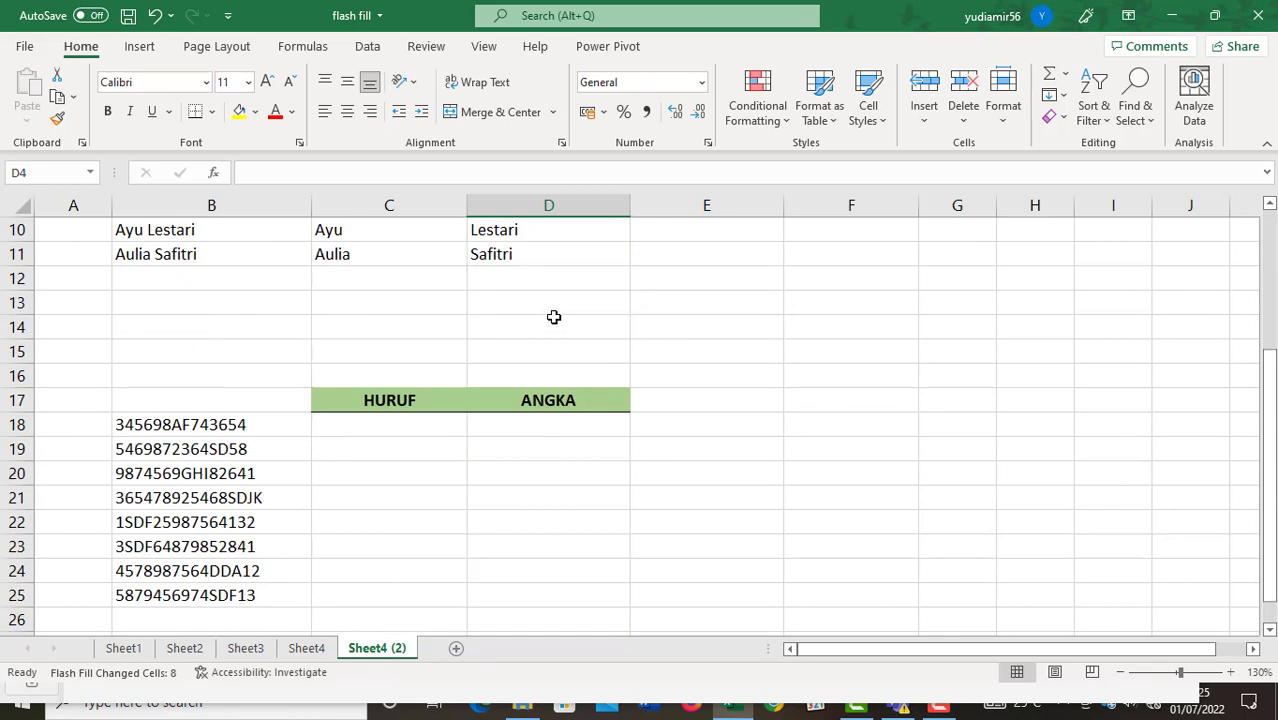
left_click(379, 277)
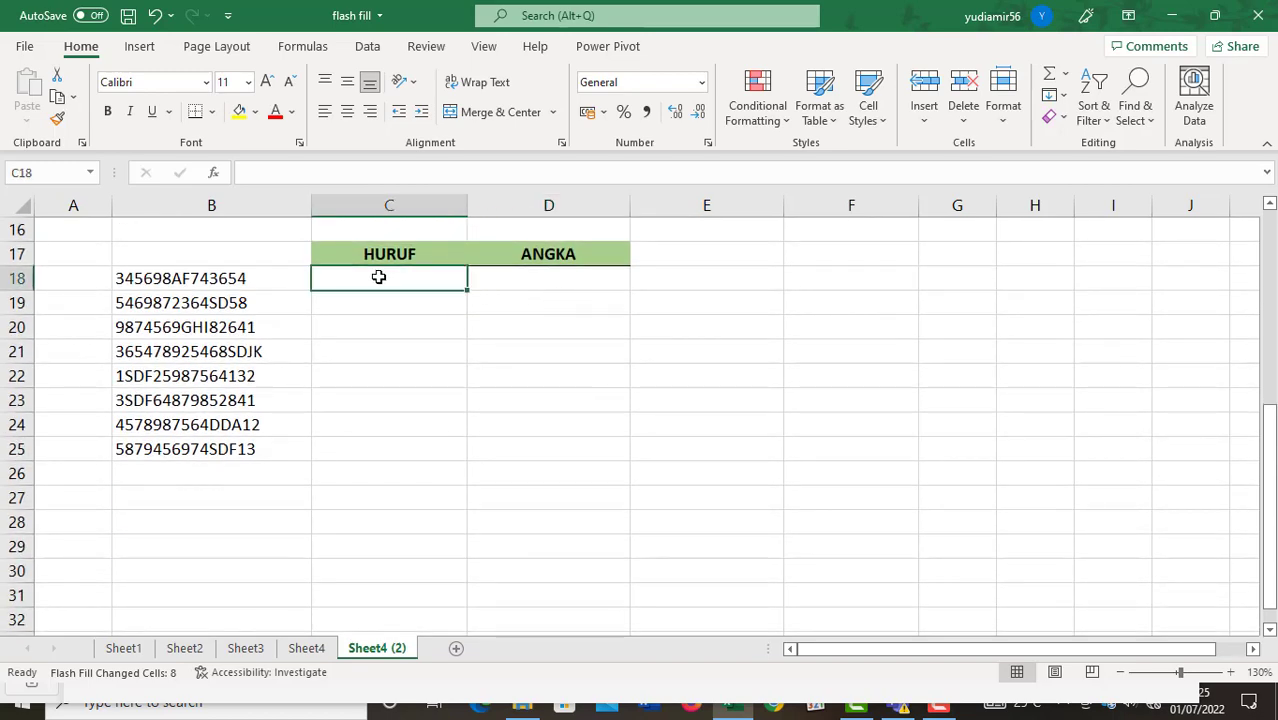
scroll(379, 277, "up", 2)
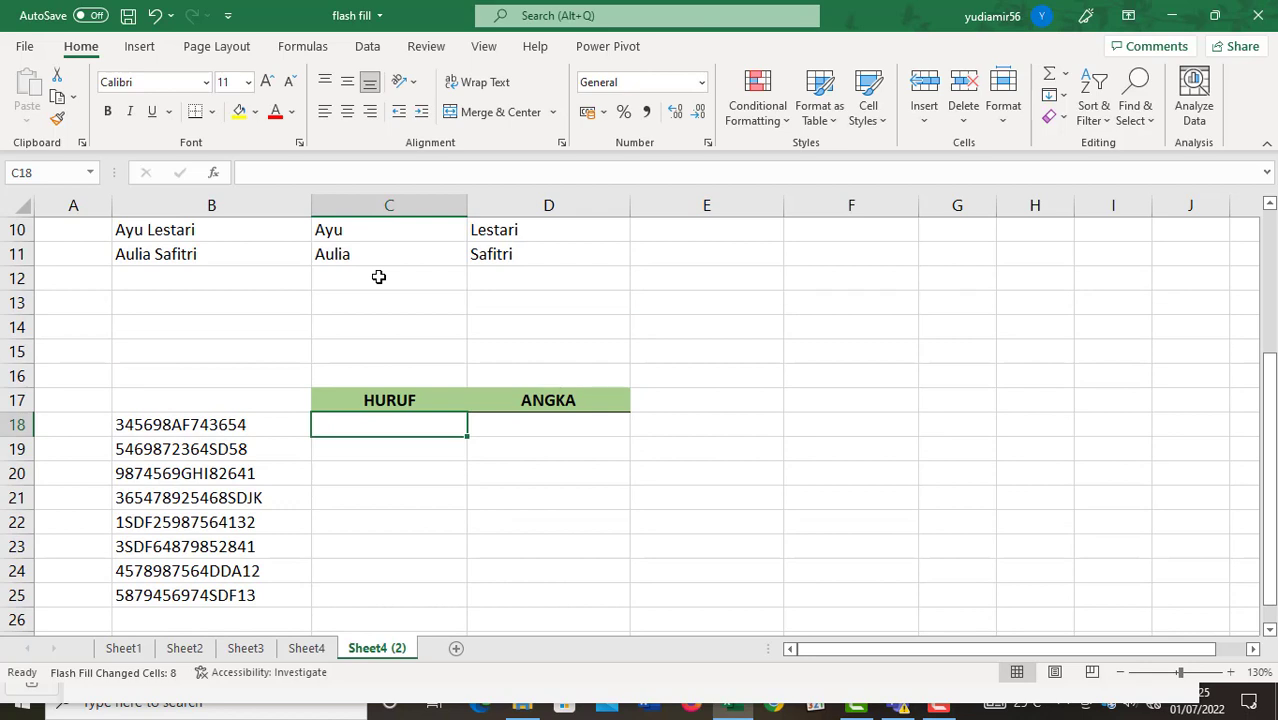
scroll(379, 277, "down", 1)
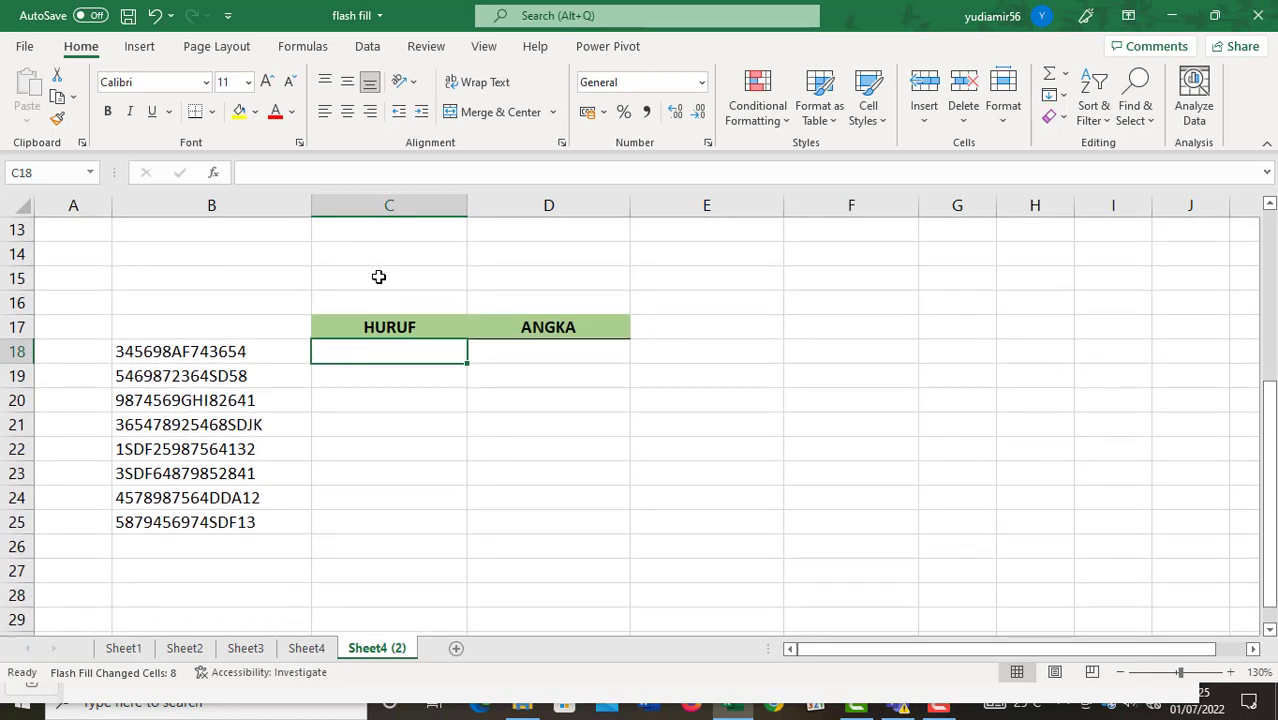
key("Down")
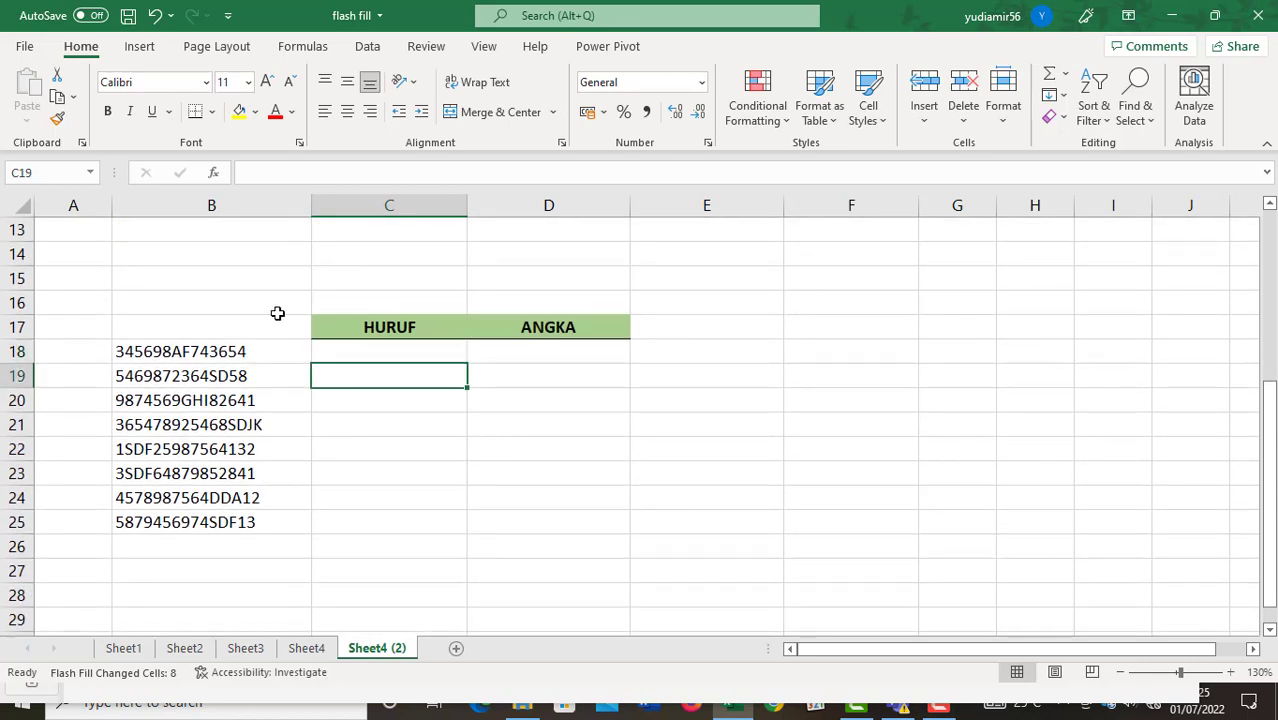
left_click(220, 348)
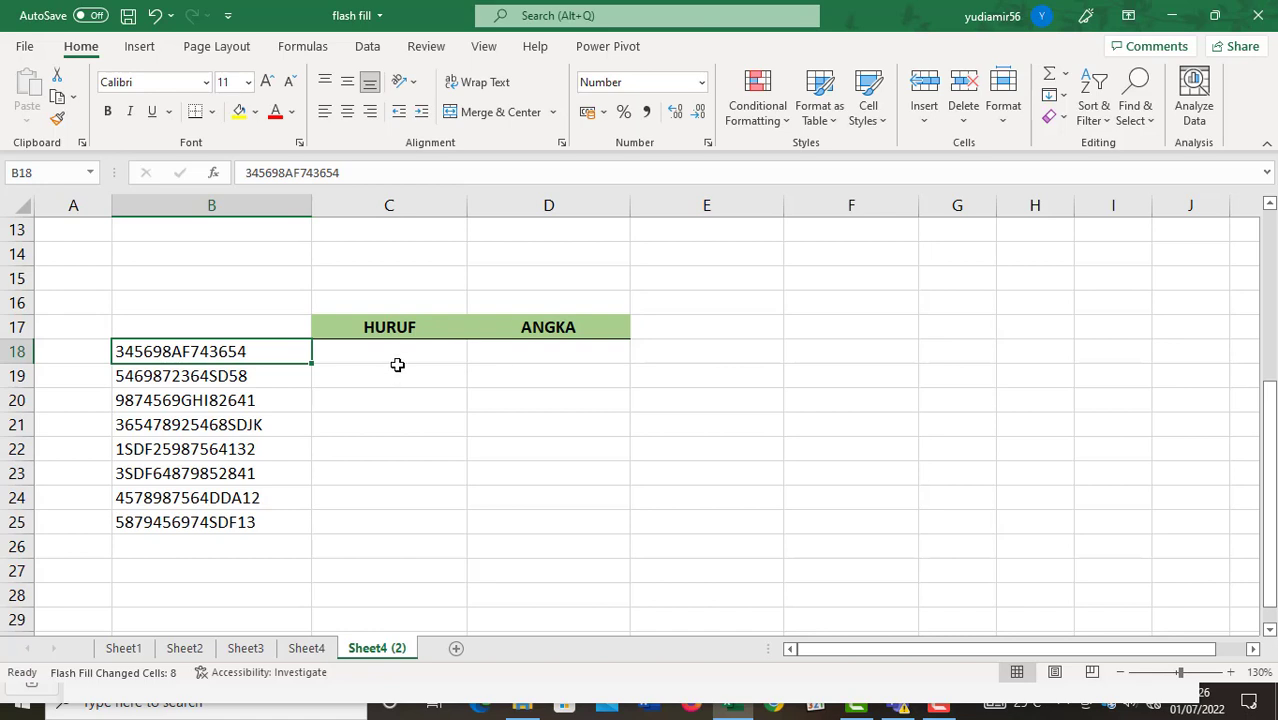
left_click(400, 350)
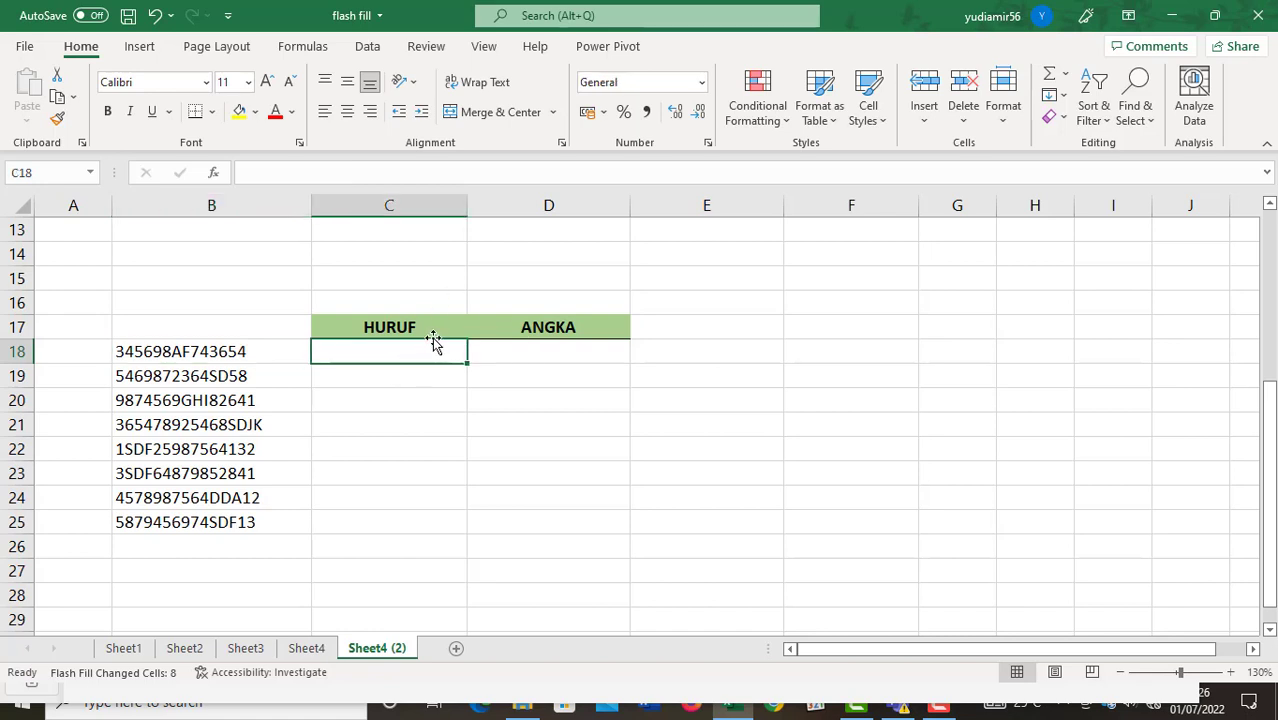
left_click(145, 351)
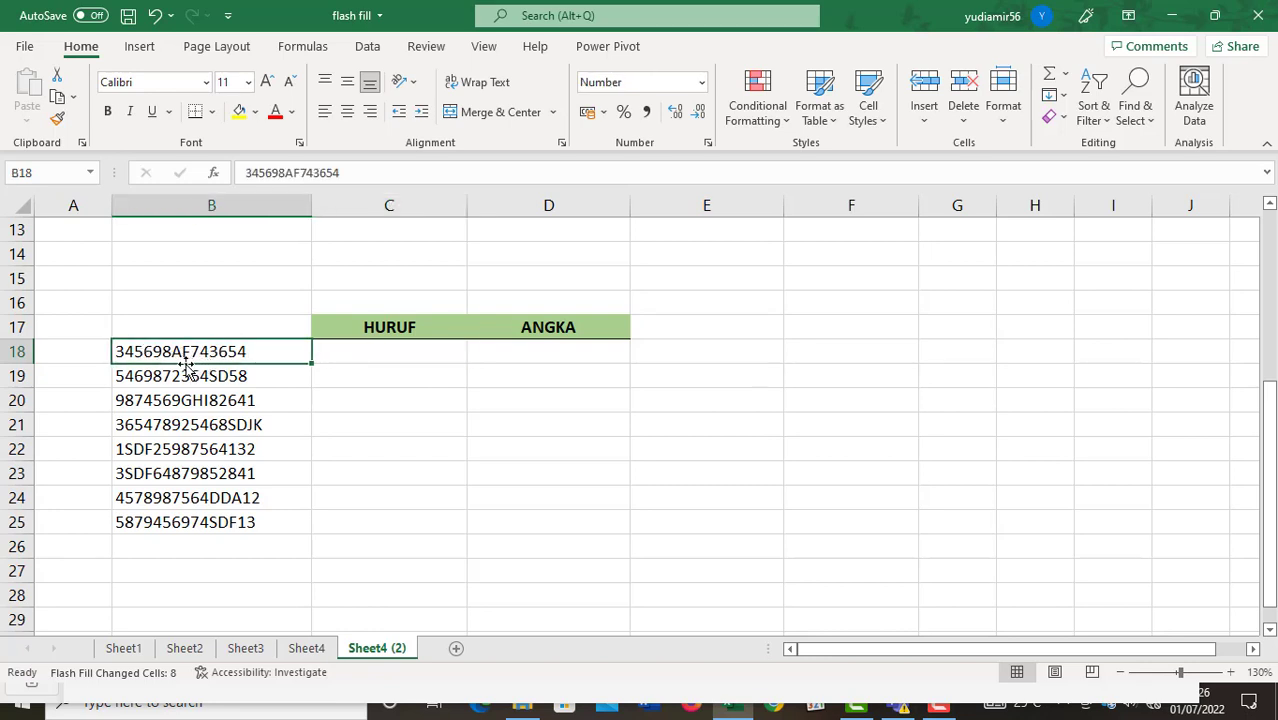
left_click(345, 357)
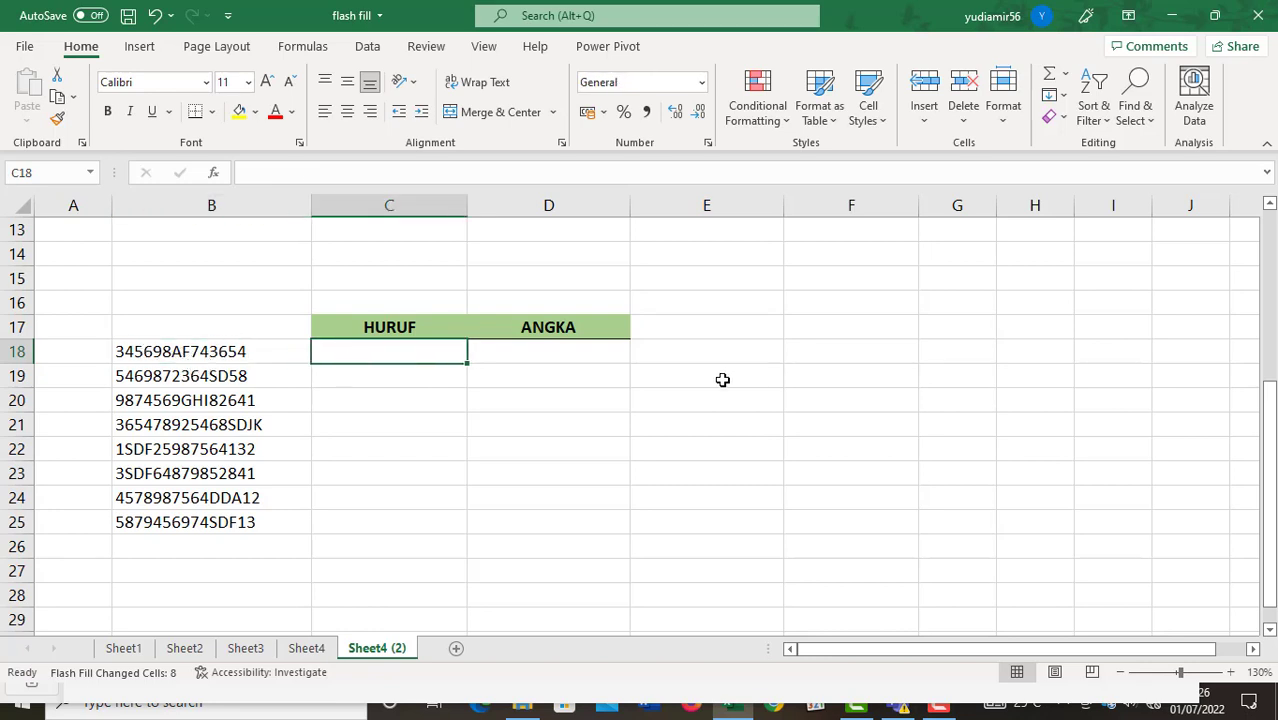
Flash Fill the HURUF column from an AF example, then start entering 345 in the first ANGKA cell.
type("af")
key("BackSpace")
key("BackSpace")
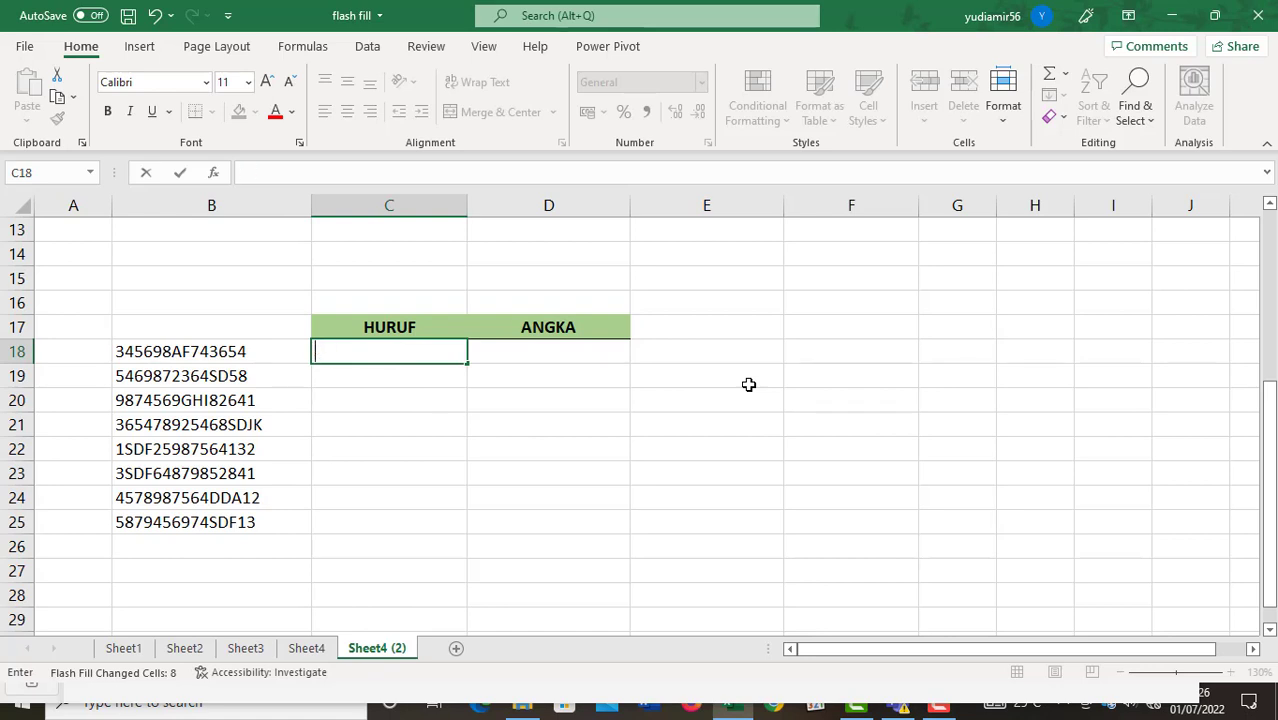
type("AF")
key("Return")
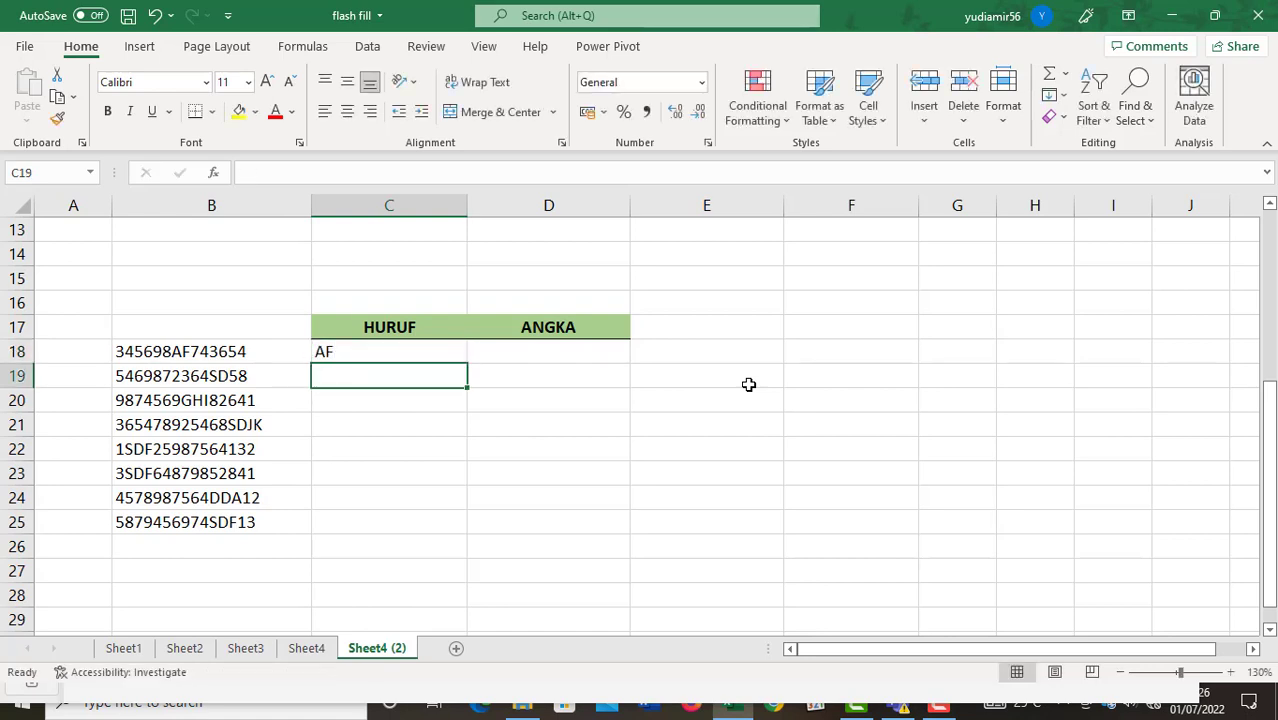
key("ctrl+e")
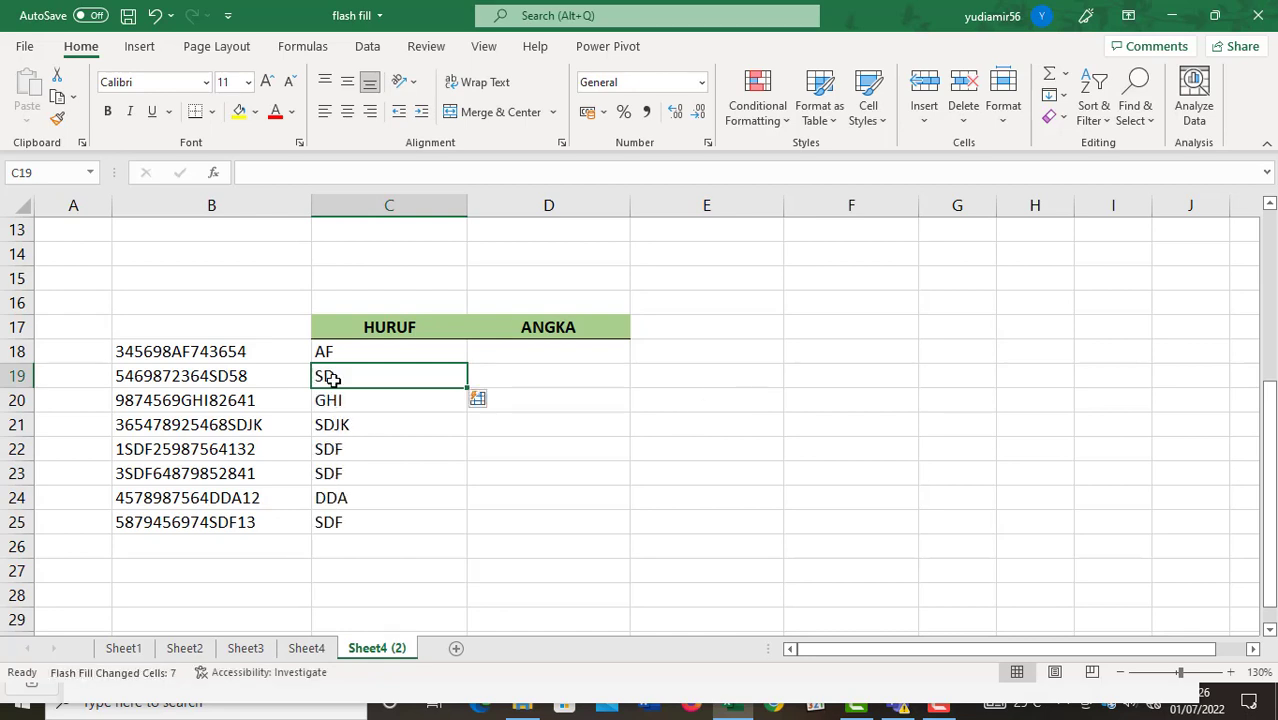
left_click(537, 352)
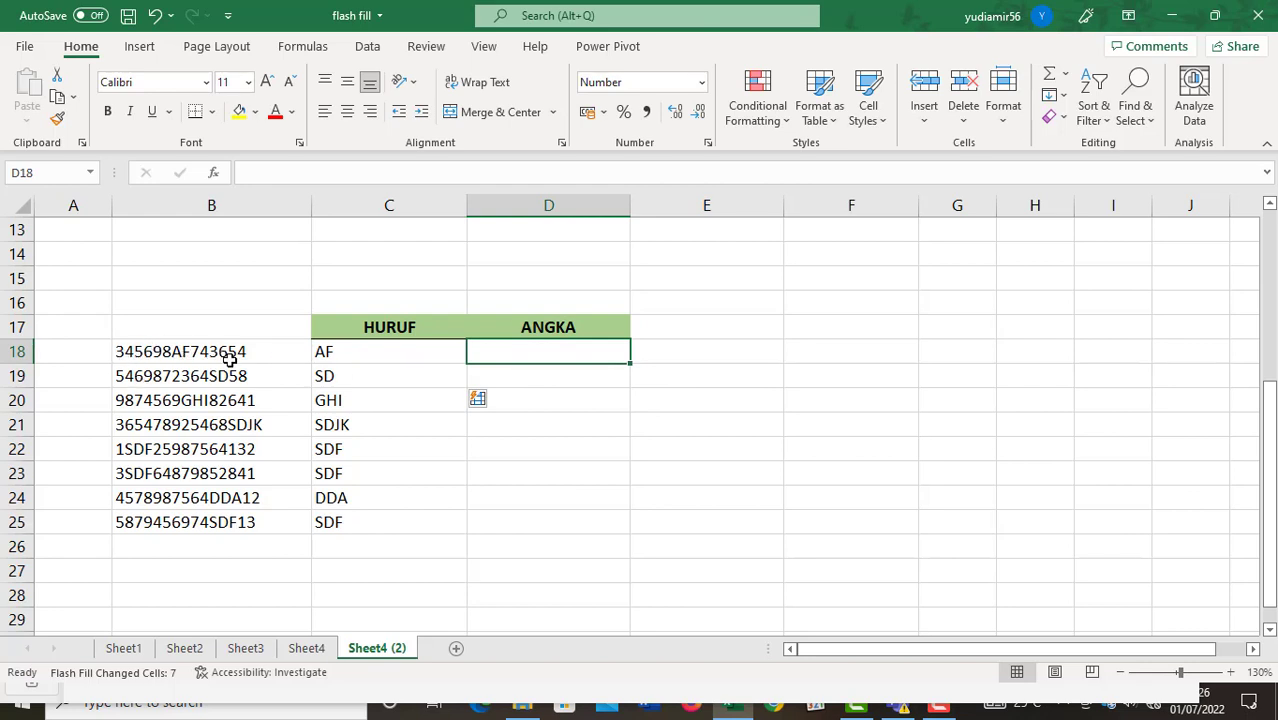
type("345698")
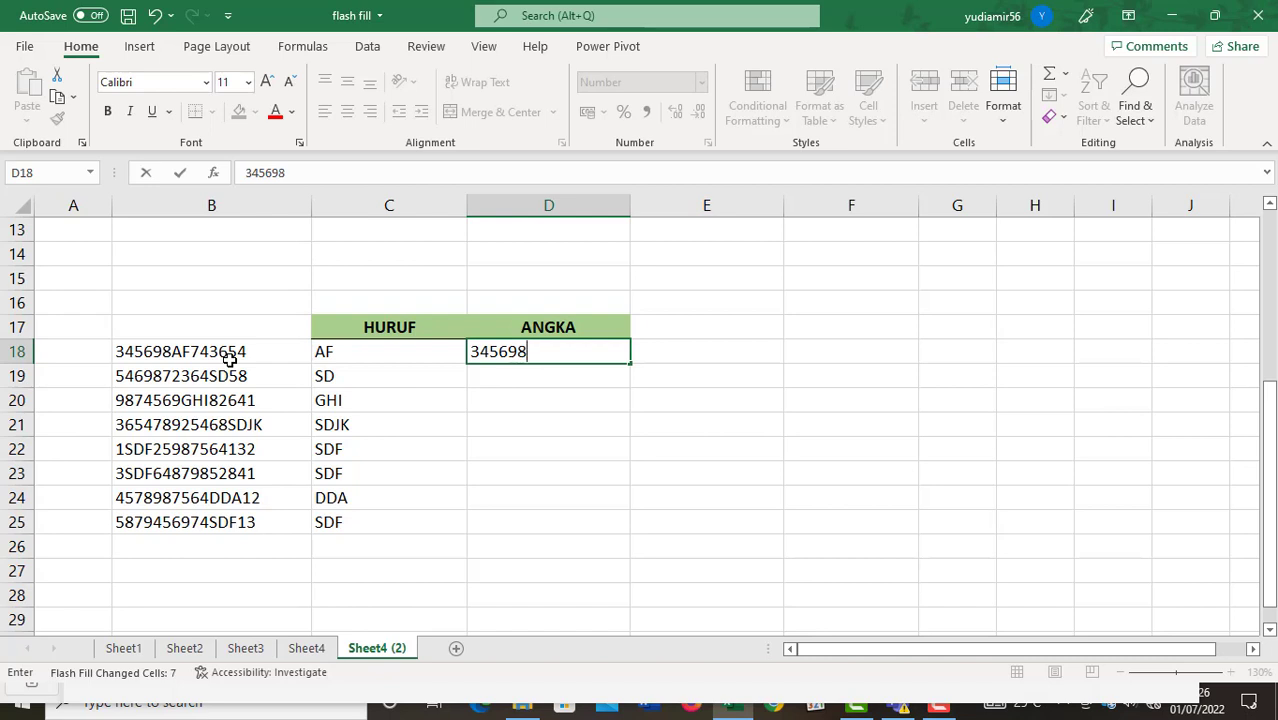
type("743654")
key("Return")
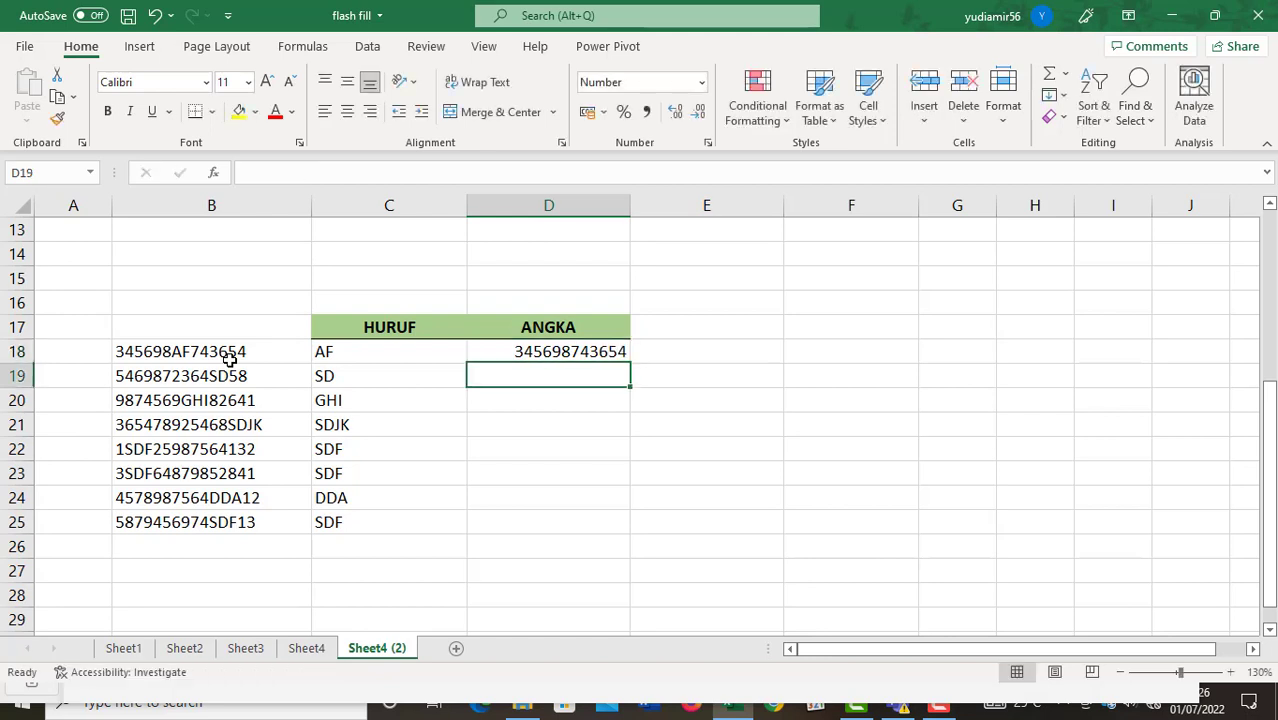
key("ctrl+e")
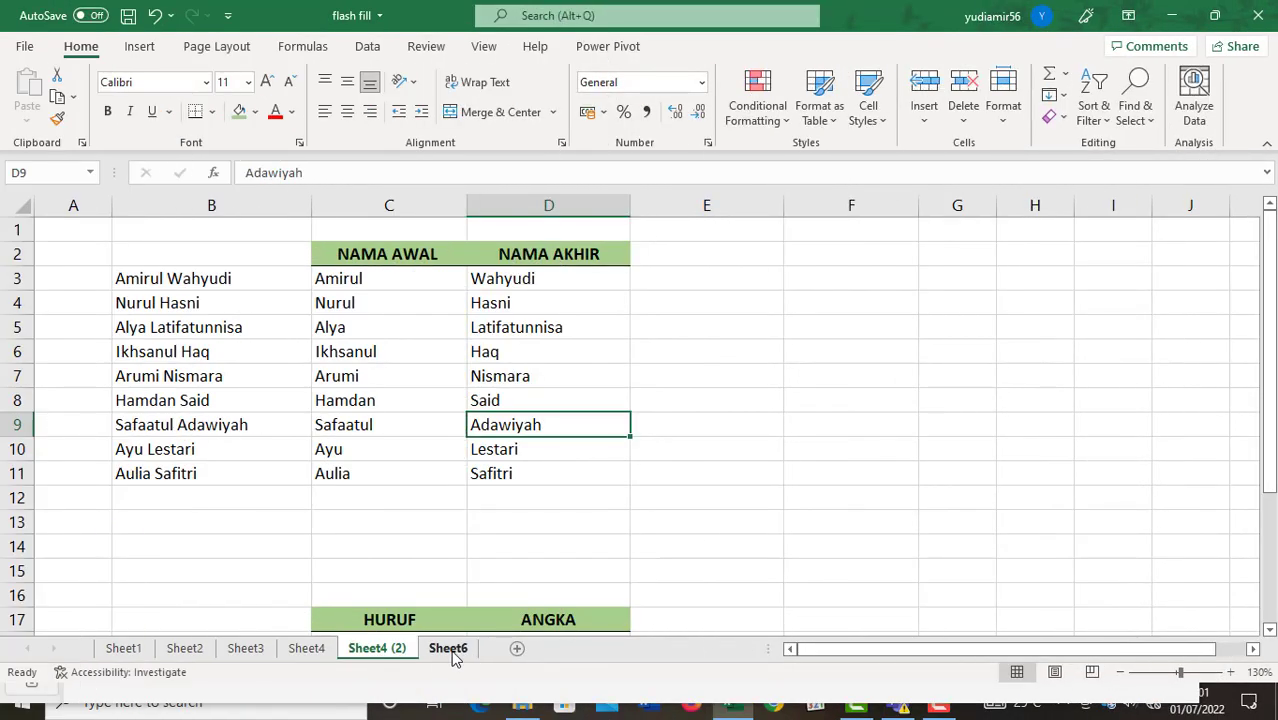
left_click(450, 649)
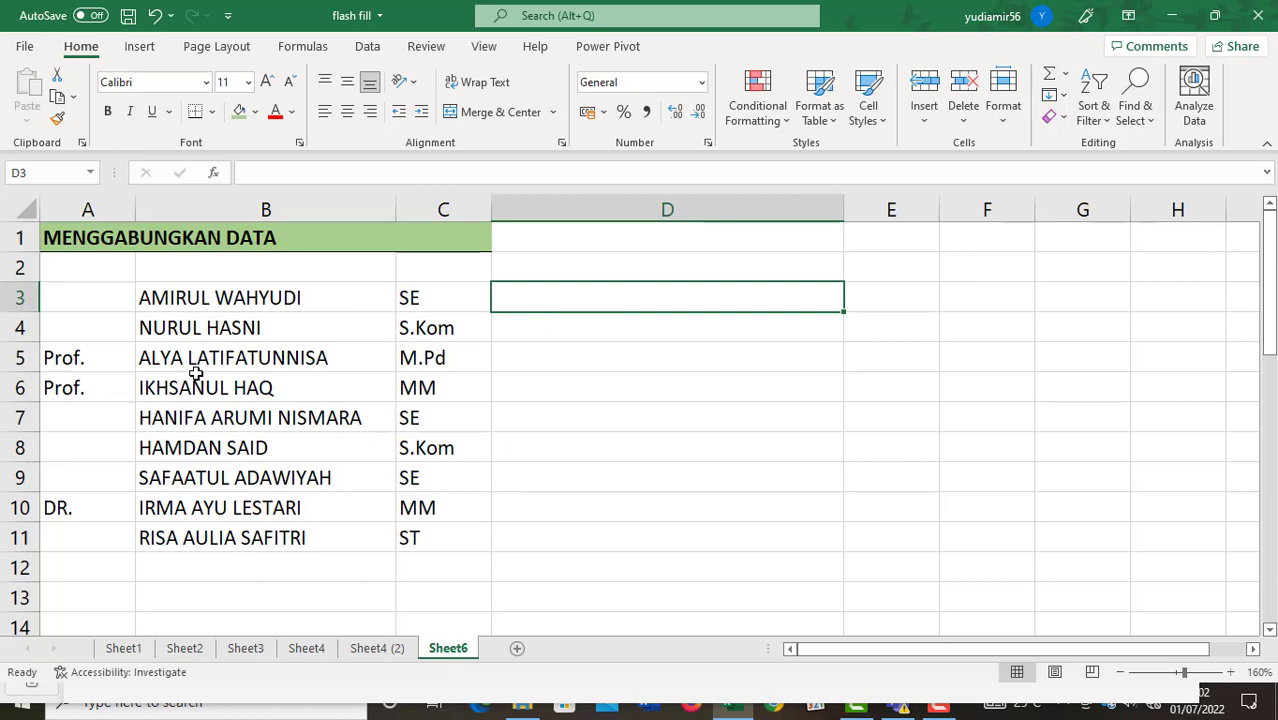
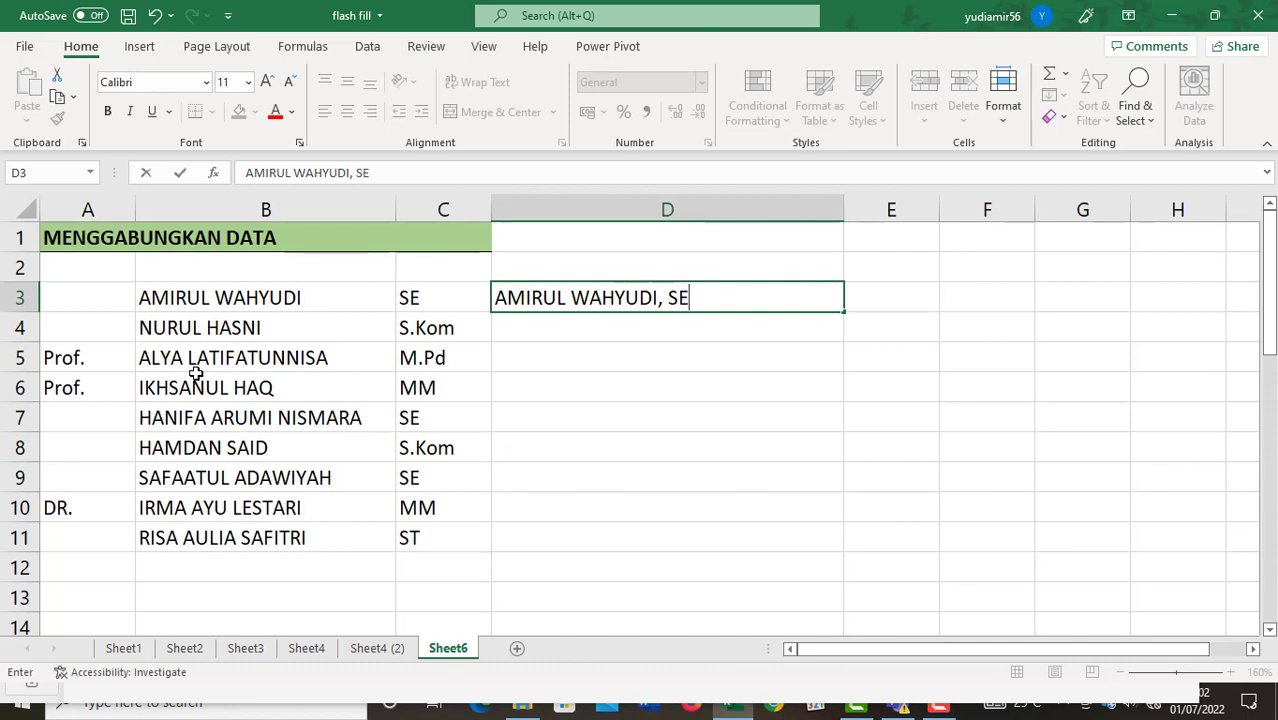
Enter two combined name-and-degree examples (SE and corrected M.Pd) and Flash Fill column D.
key("Return")
key("Return")
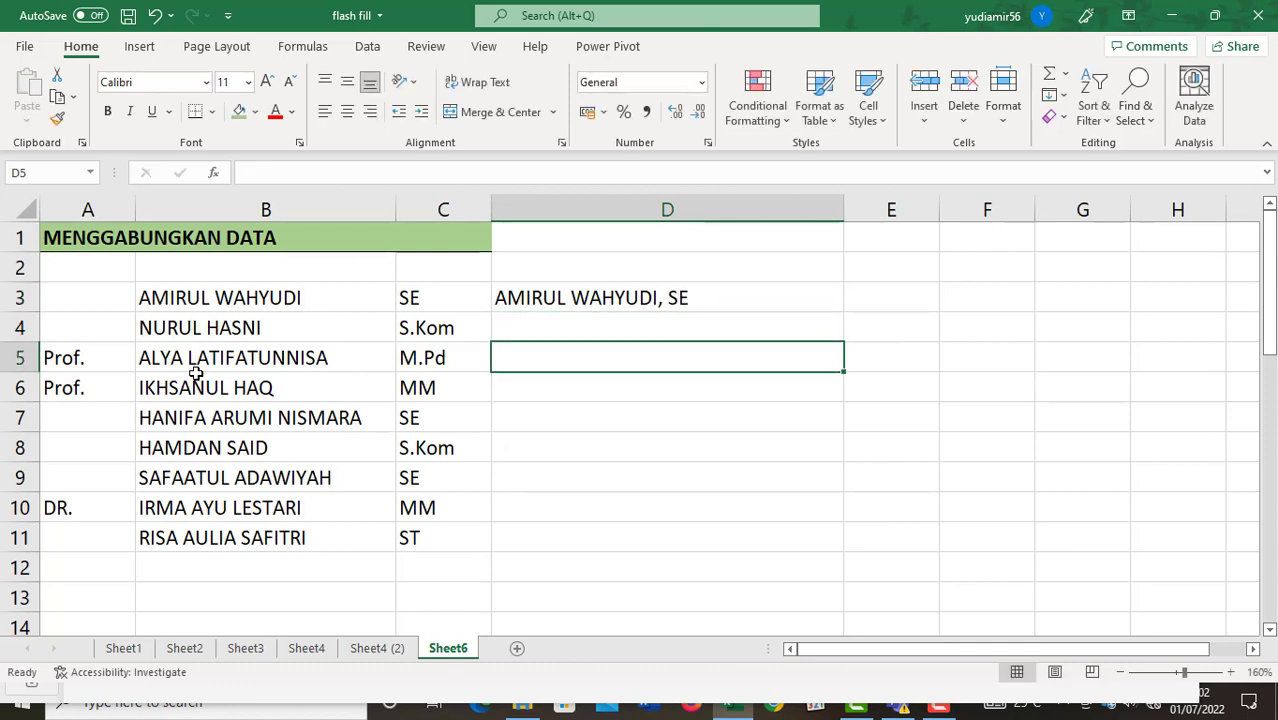
type("Prof")
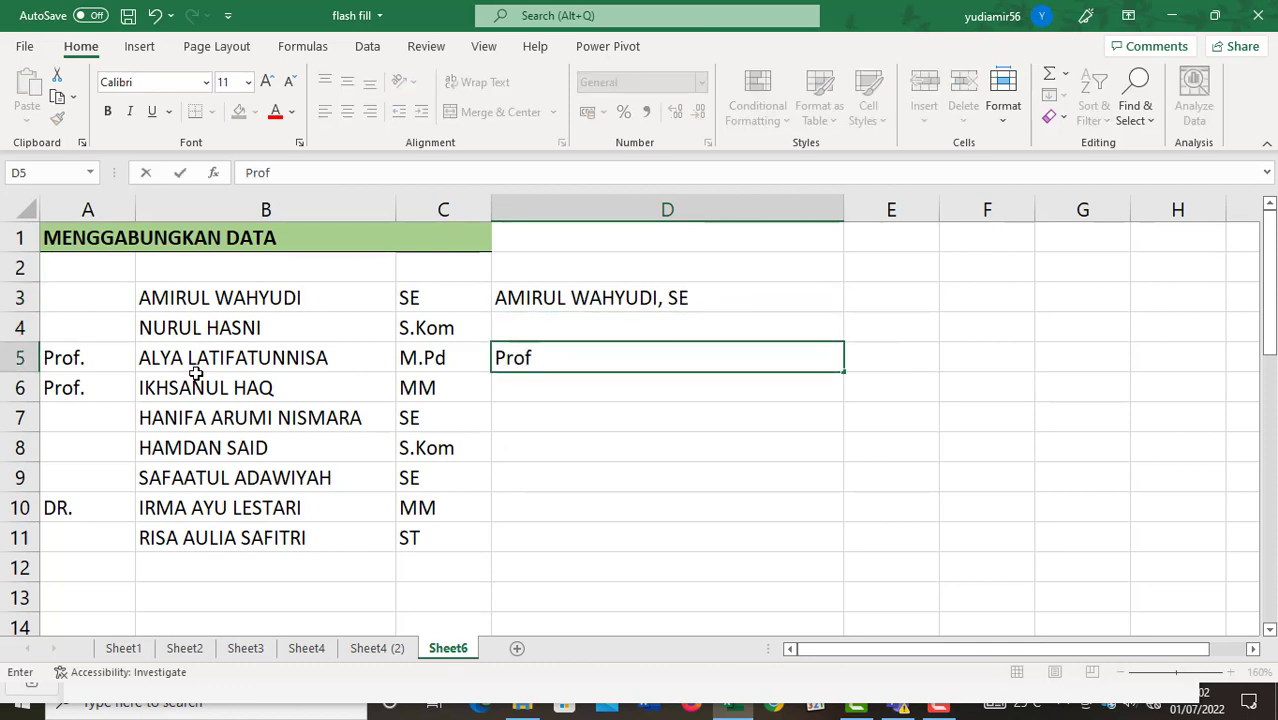
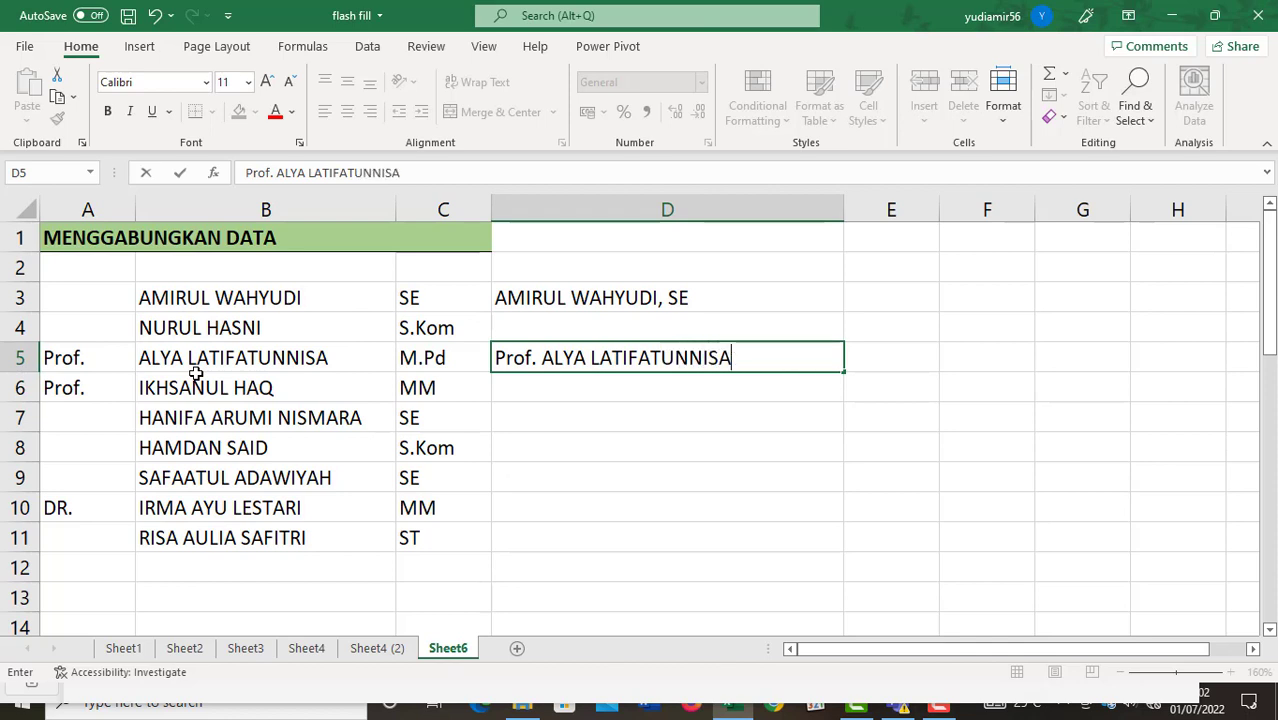
type(", SM.Pd")
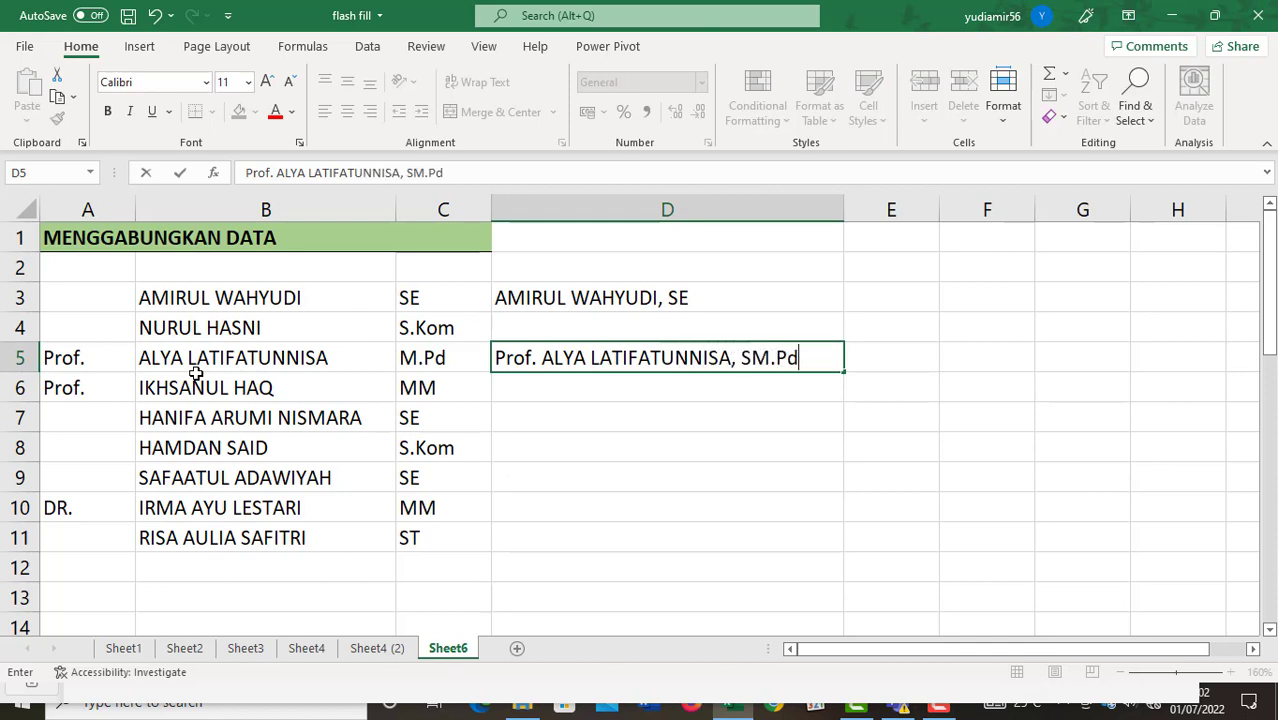
key("BackSpace")
key("BackSpace")
key("BackSpace")
key("BackSpace")
key("BackSpace")
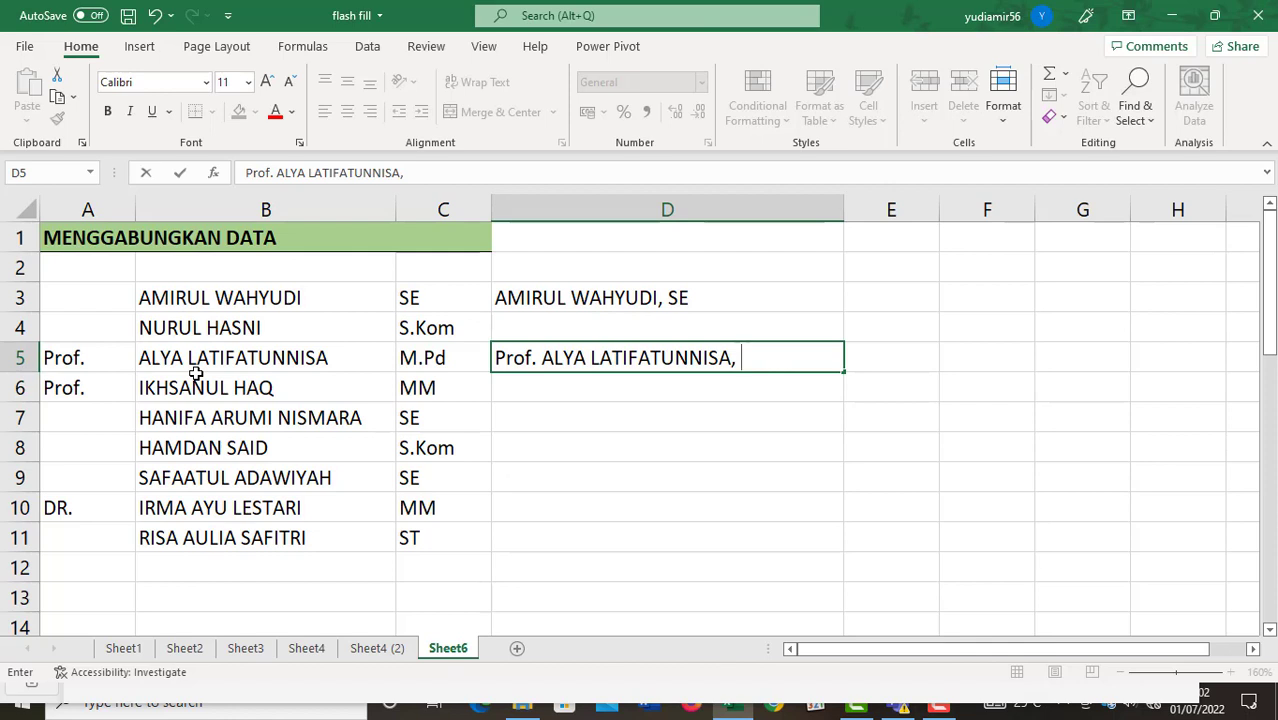
type("M.Pd")
key("Return")
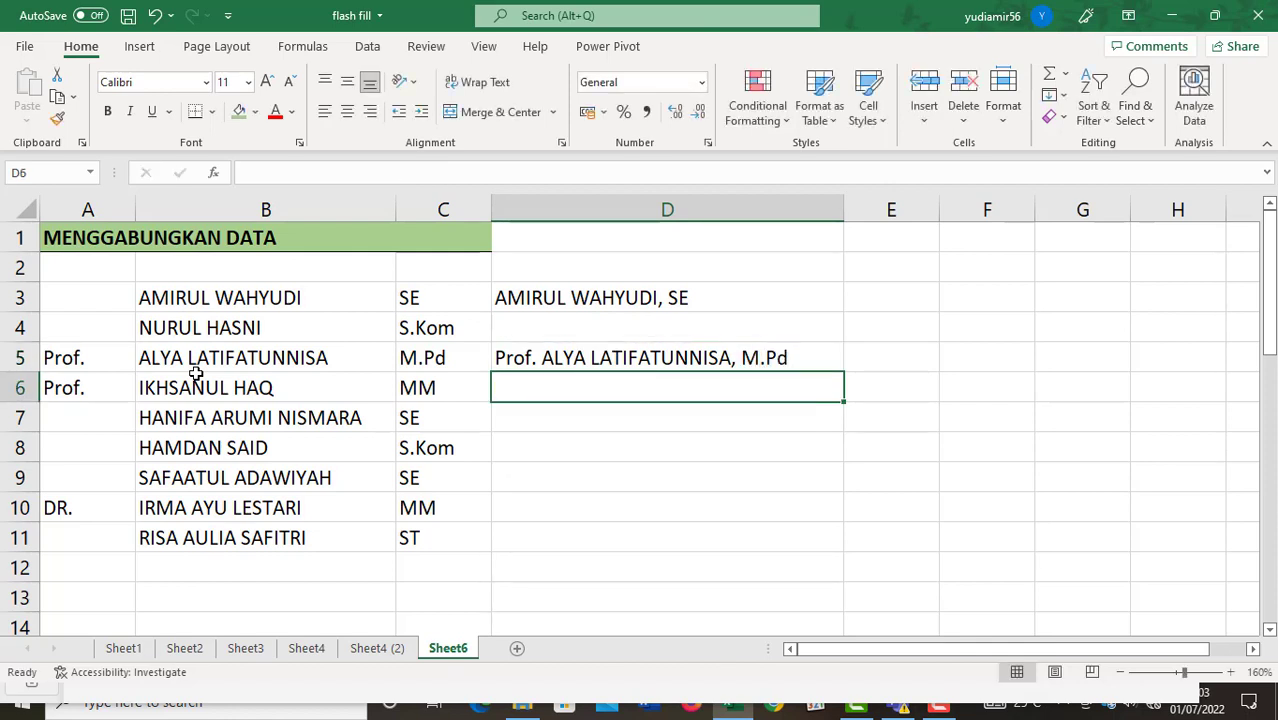
key("ctrl+e")
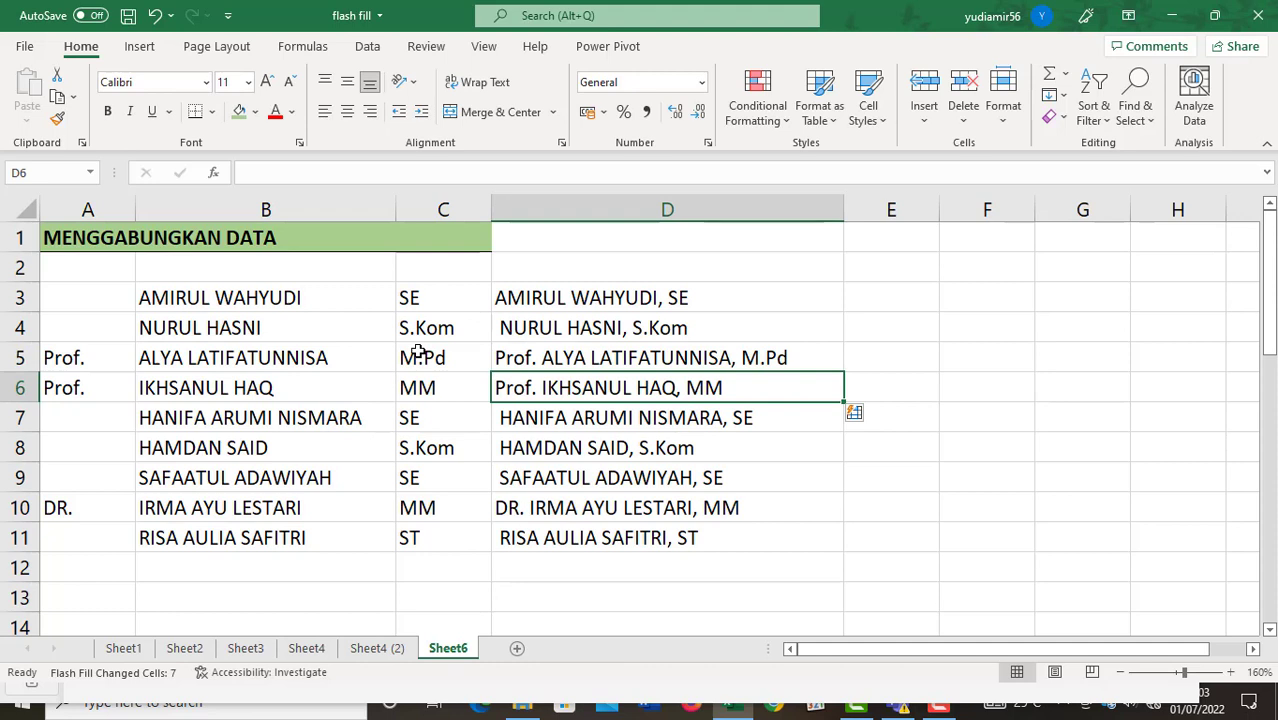
Review the flash-filled entries in D4 and rows 6–9 for stray leading spaces.
left_click(641, 330)
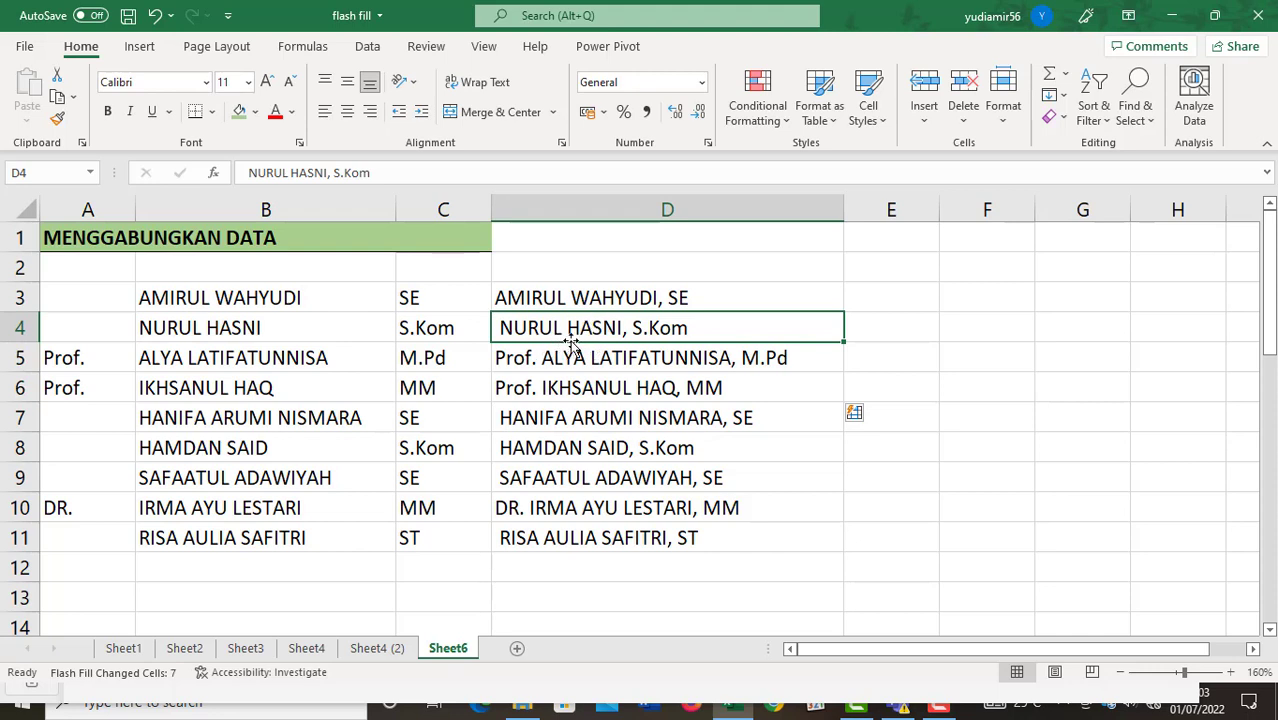
left_click(540, 423)
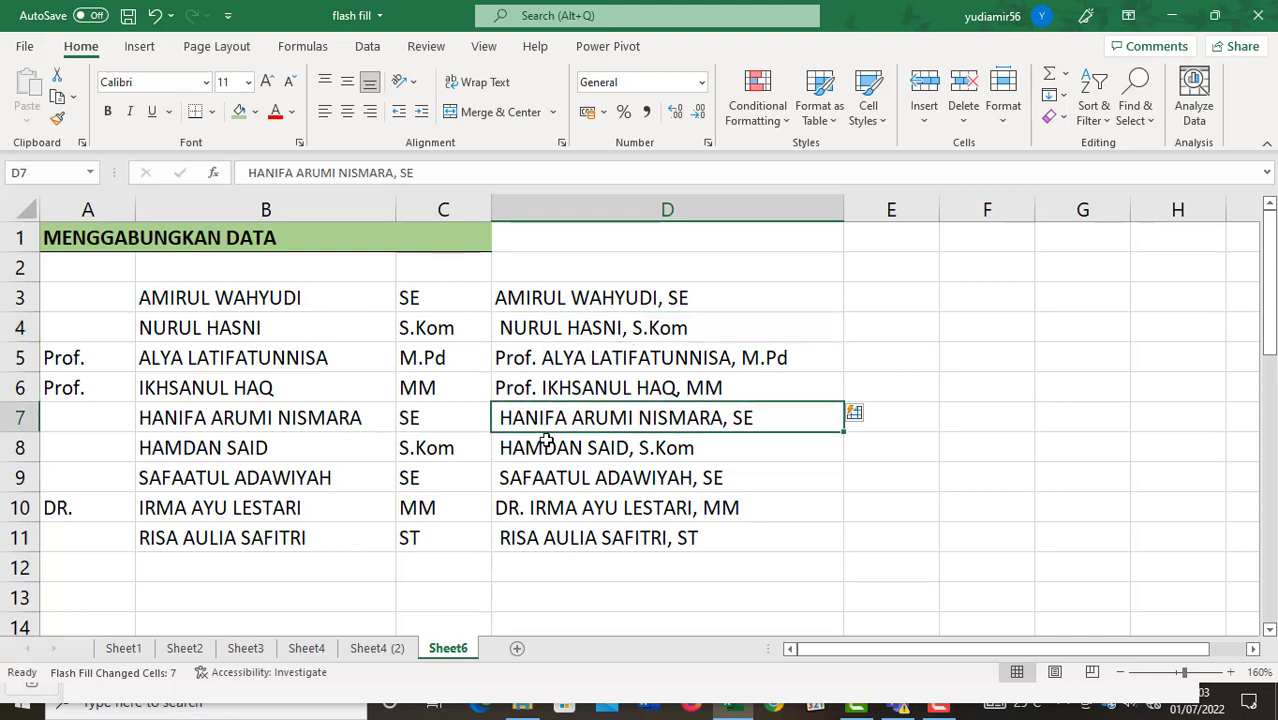
left_click(546, 456)
left_click(557, 488)
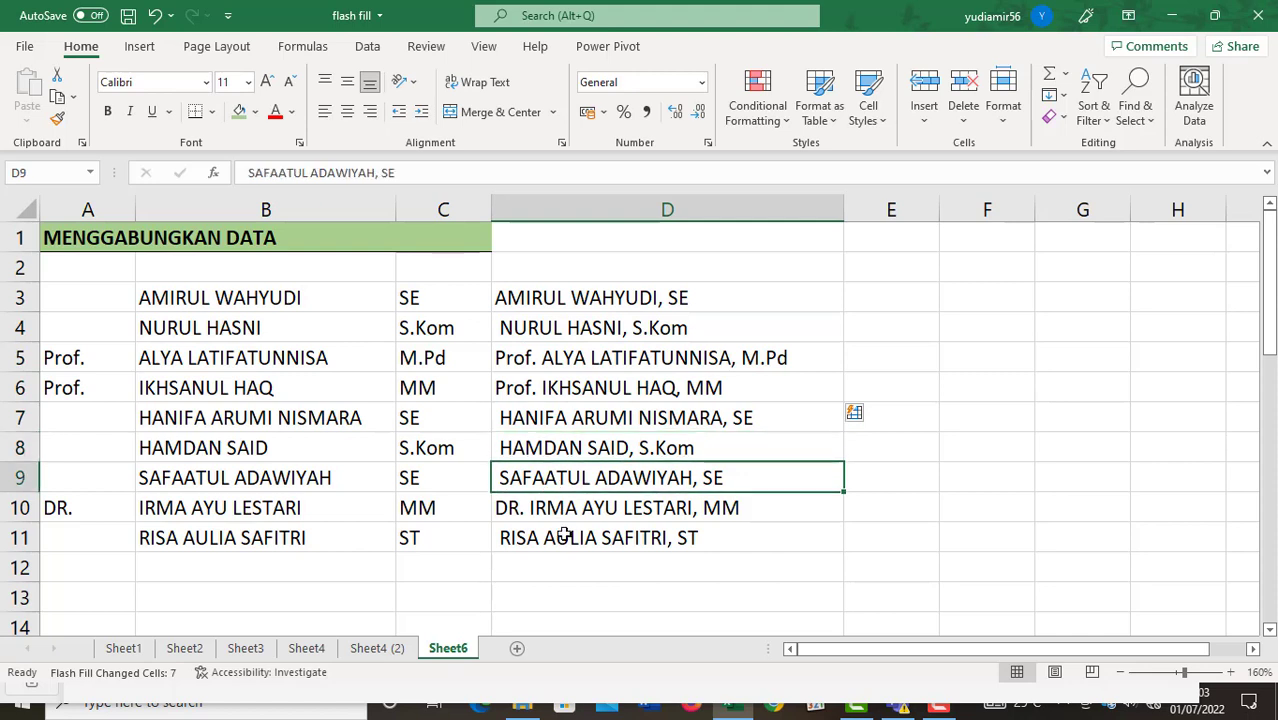
left_click(562, 392)
Retype D4 without a leading space, ending in the S.Kom degree, and recheck the refilled rows.
left_click(532, 330)
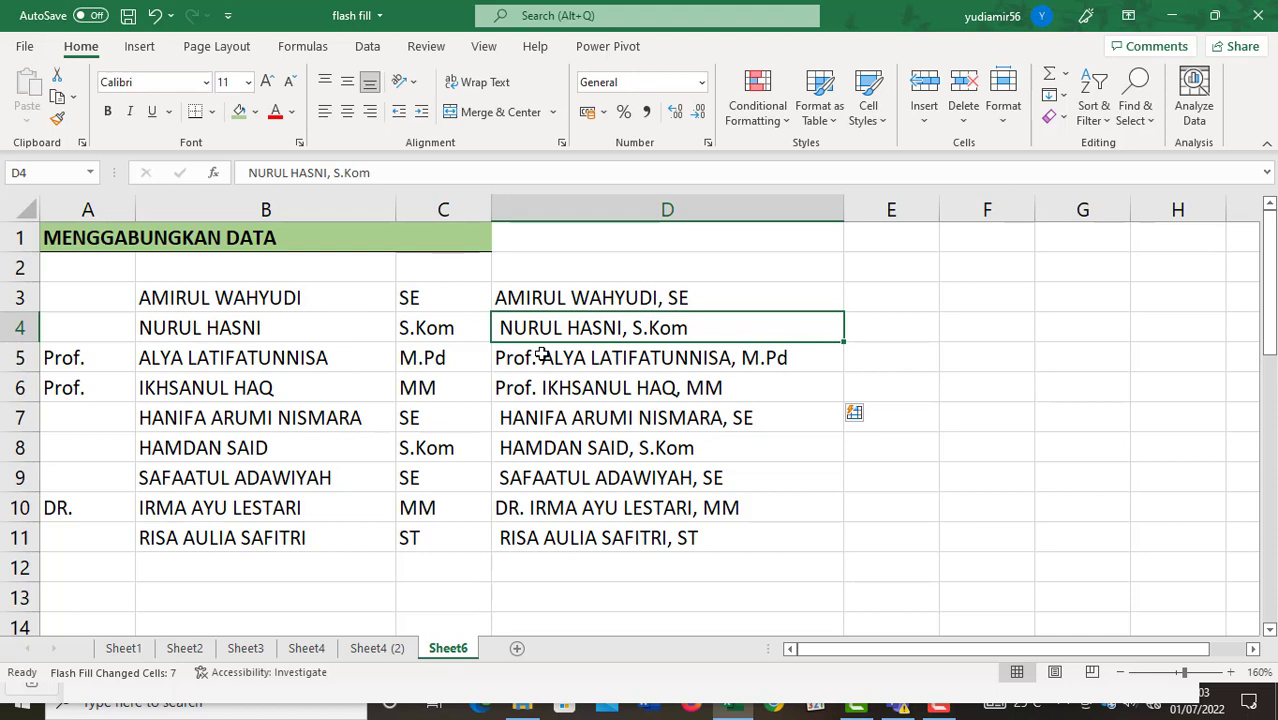
type("M")
key("BackSpace")
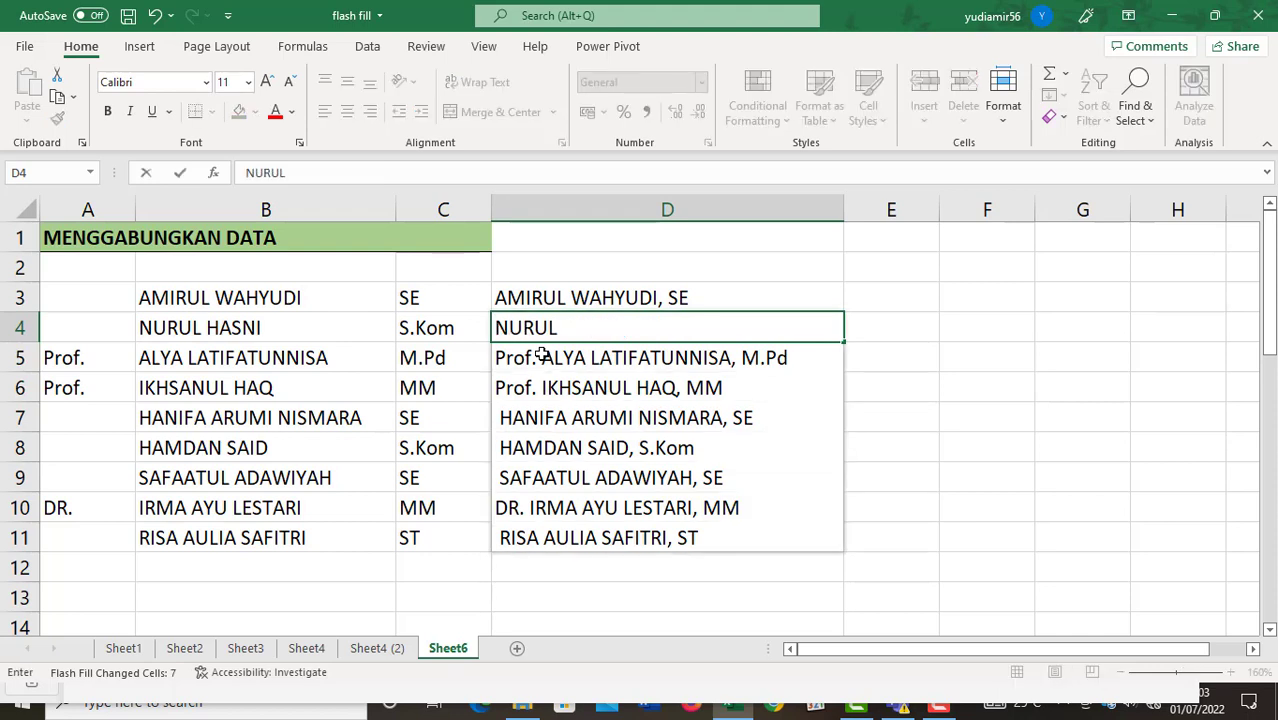
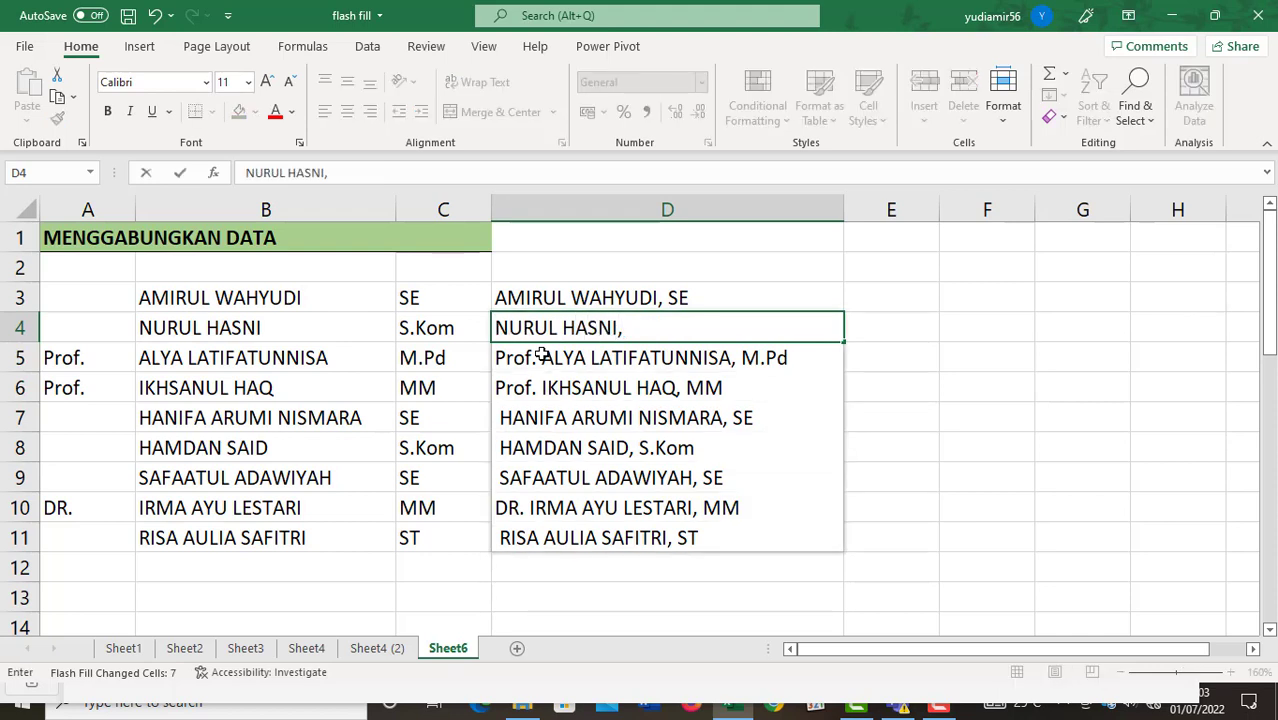
type(", S.K")
key("BackSpace")
type("Kom")
key("Return")
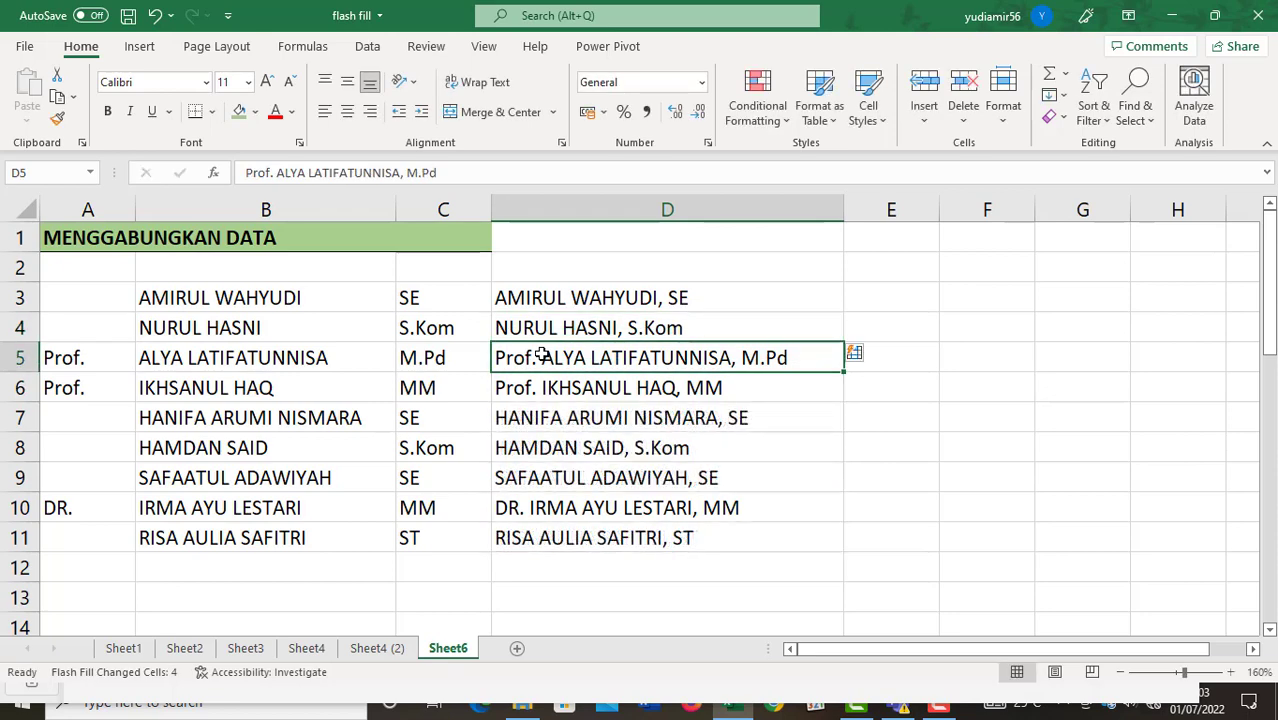
key("Up")
left_click(557, 446)
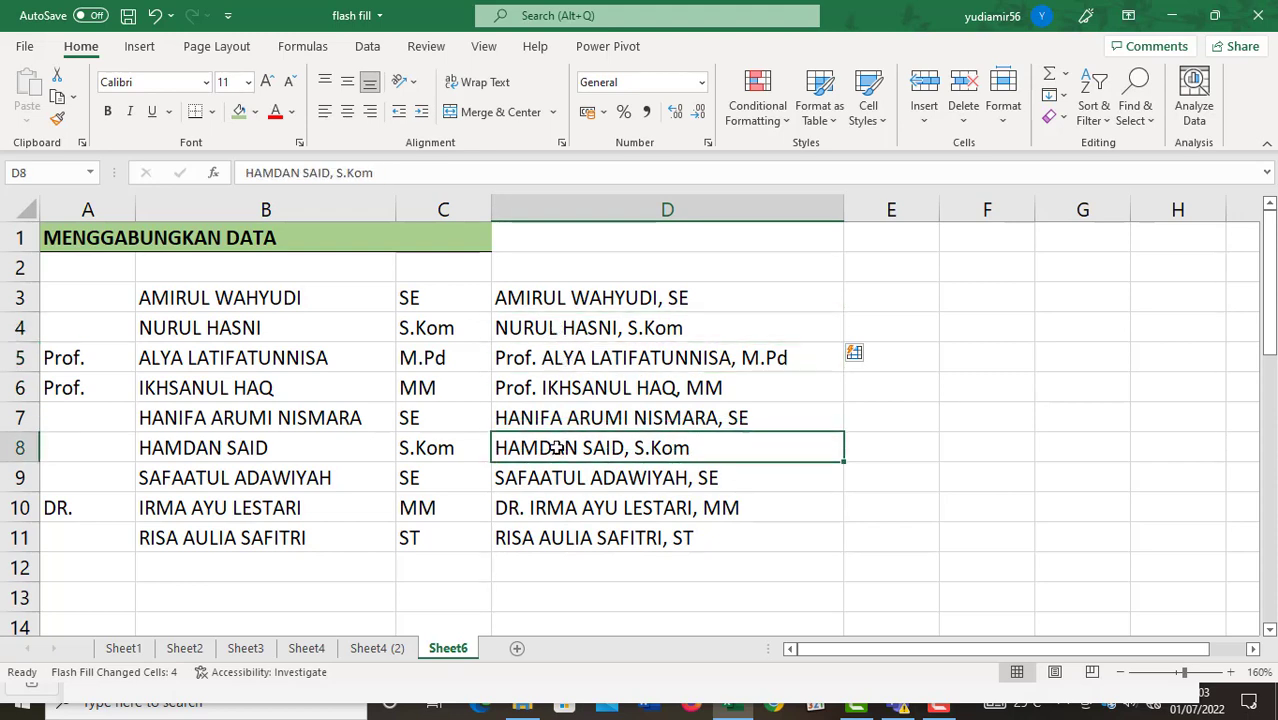
left_click(577, 481)
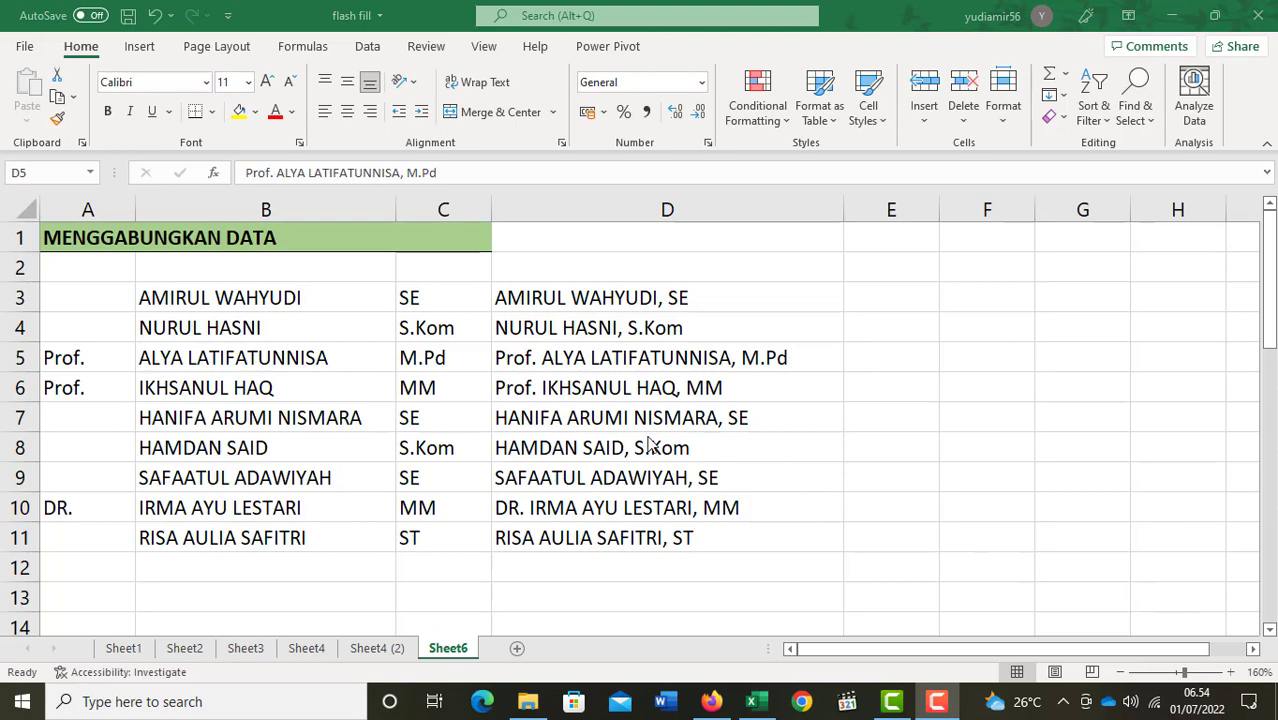
scroll(645, 437, "down", 3)
scroll(642, 443, "down", 2)
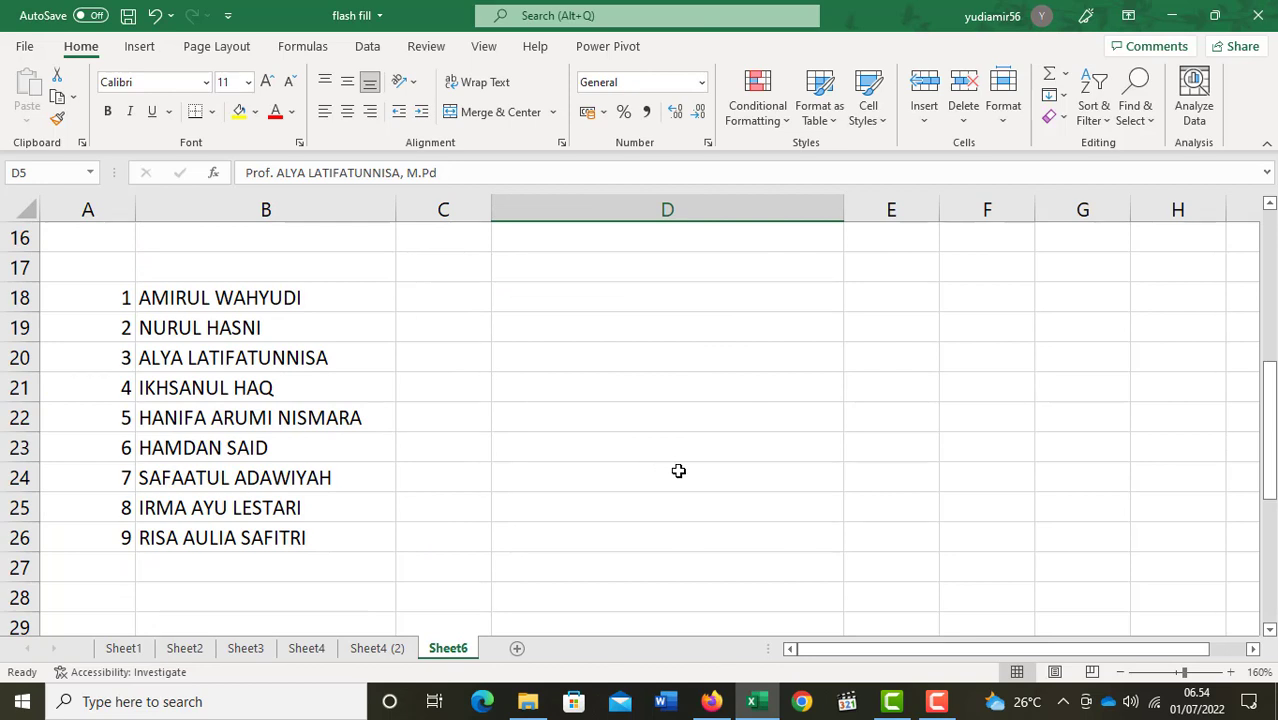
left_click(453, 297)
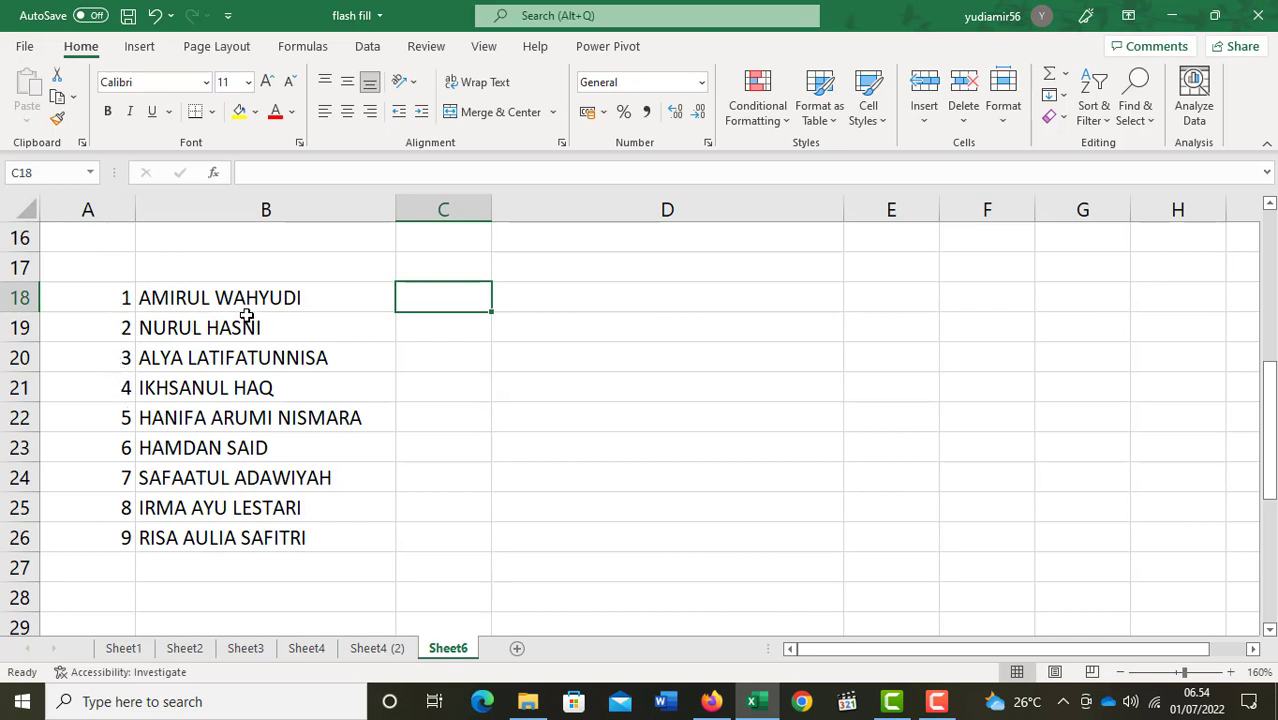
type("mi")
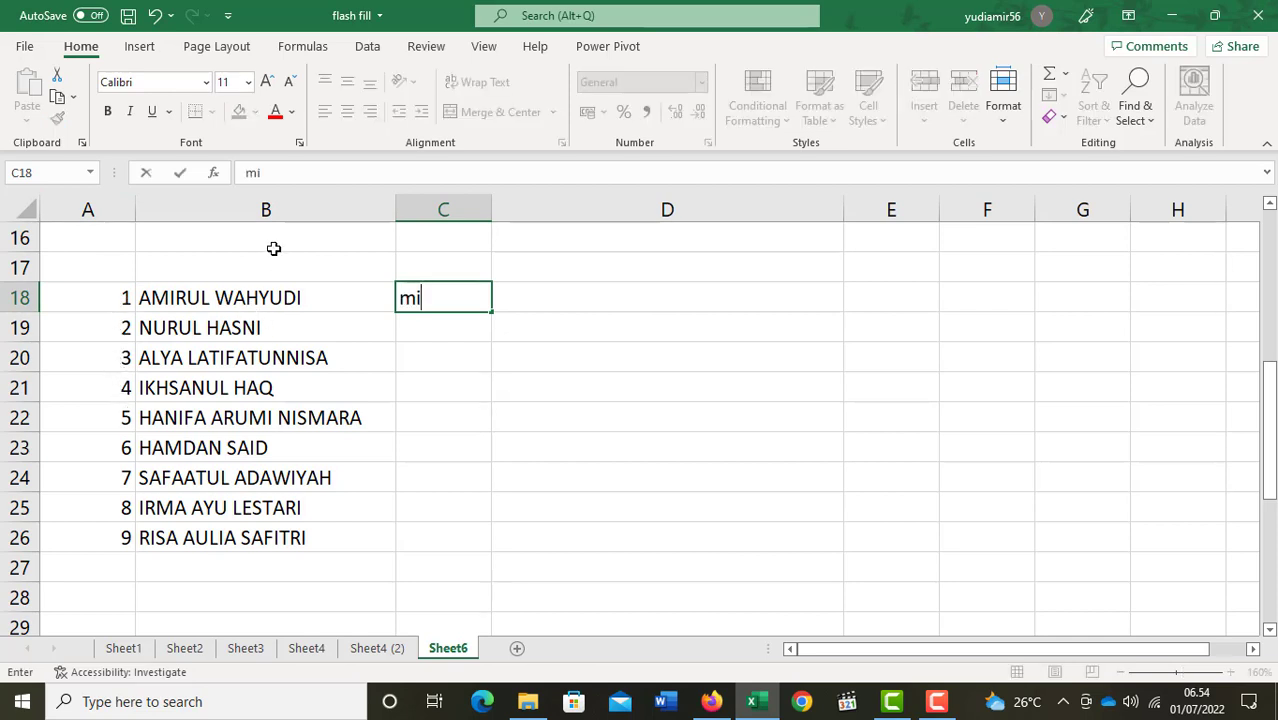
key("BackSpace")
key("BackSpace")
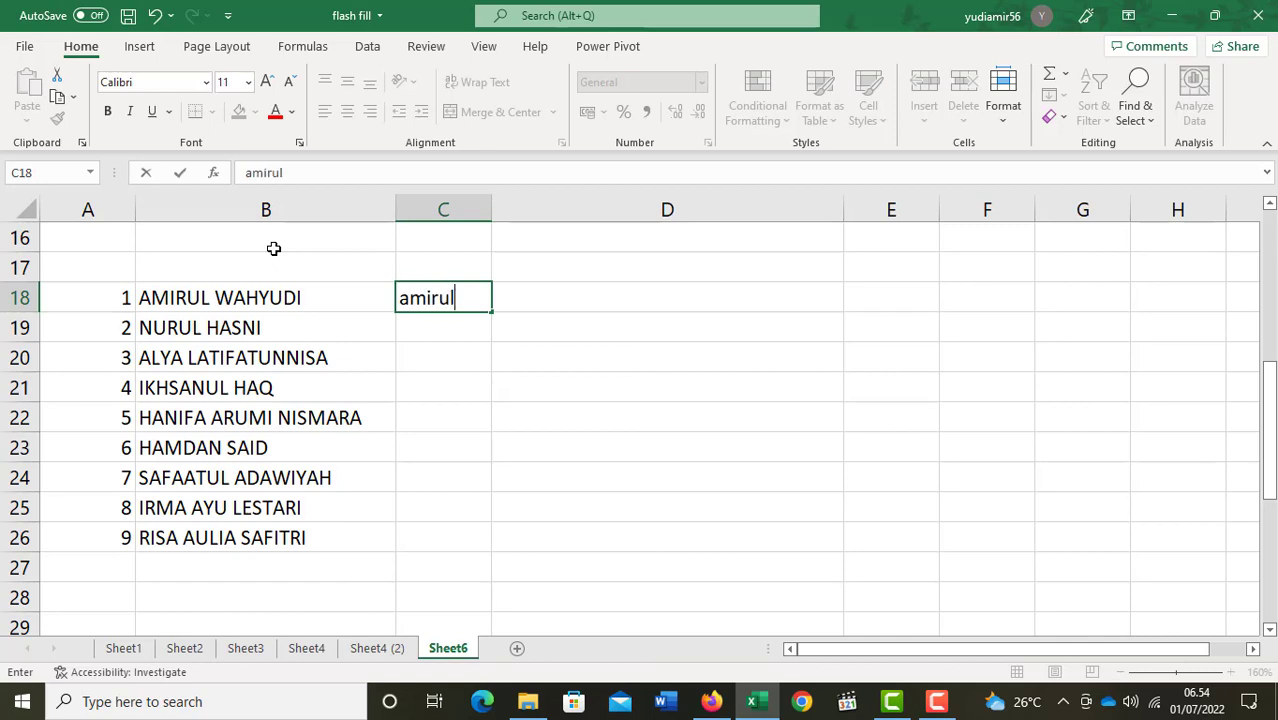
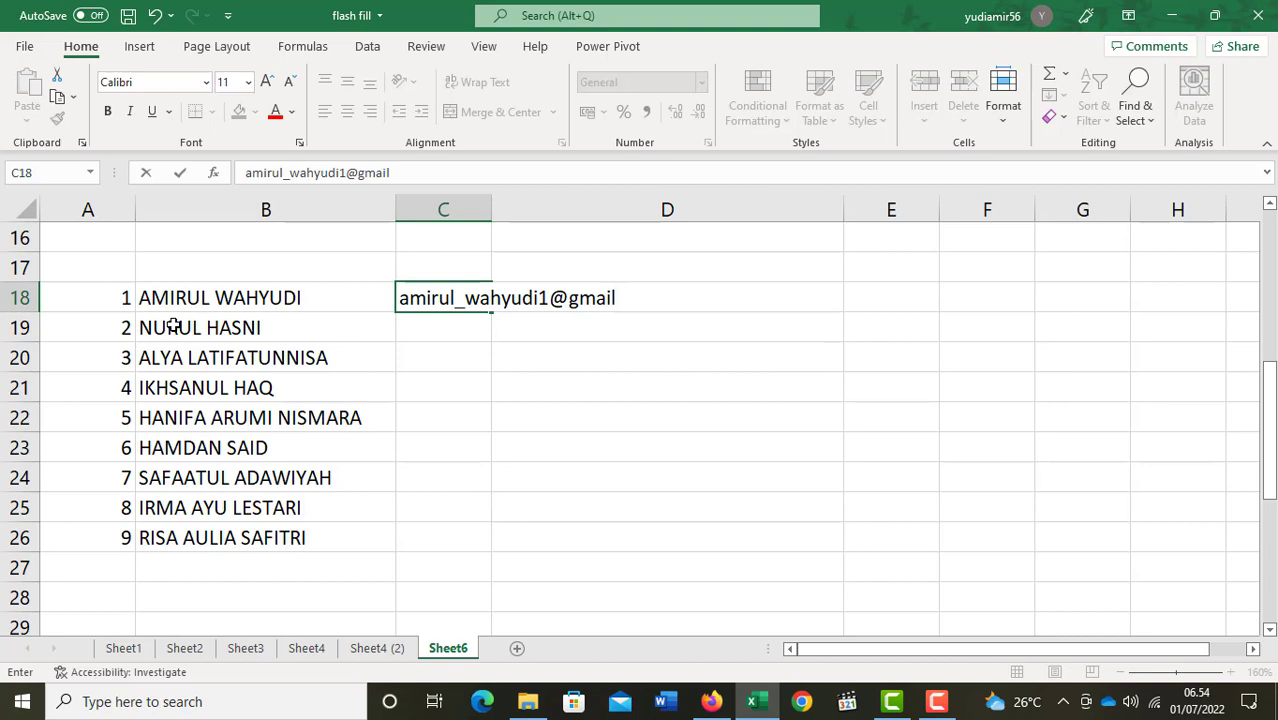
key("Return")
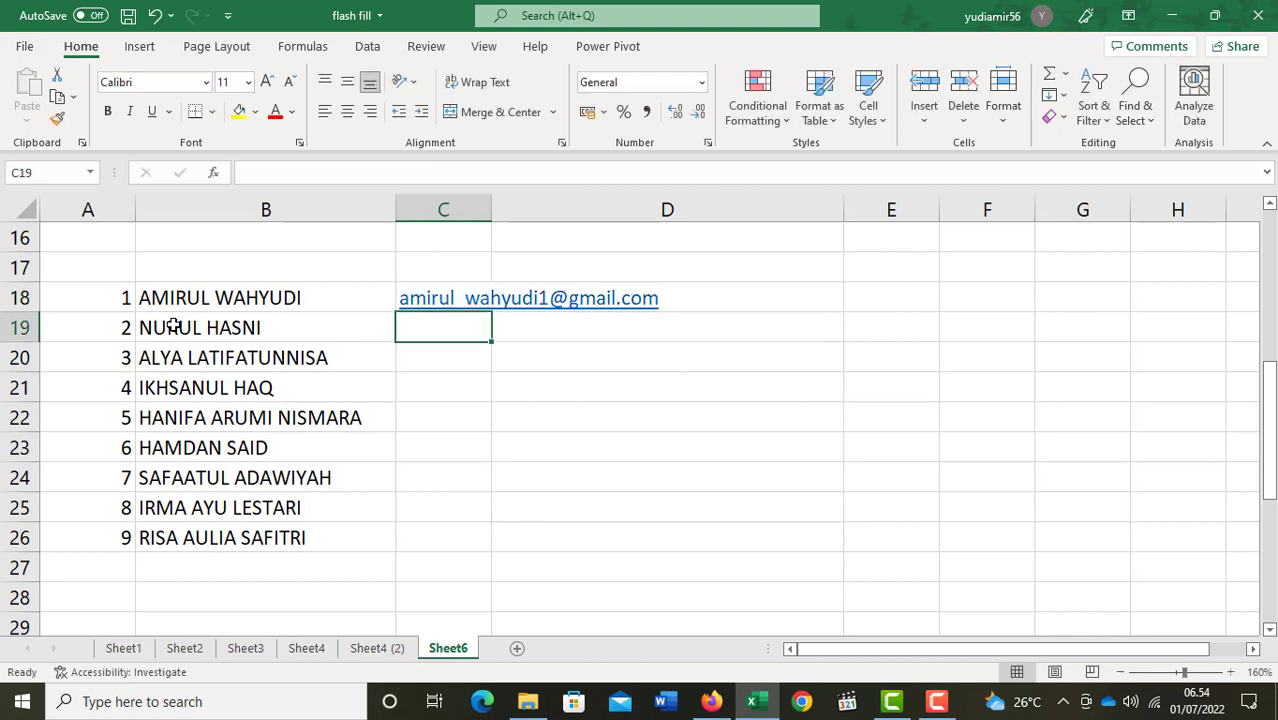
key("ctrl+e")
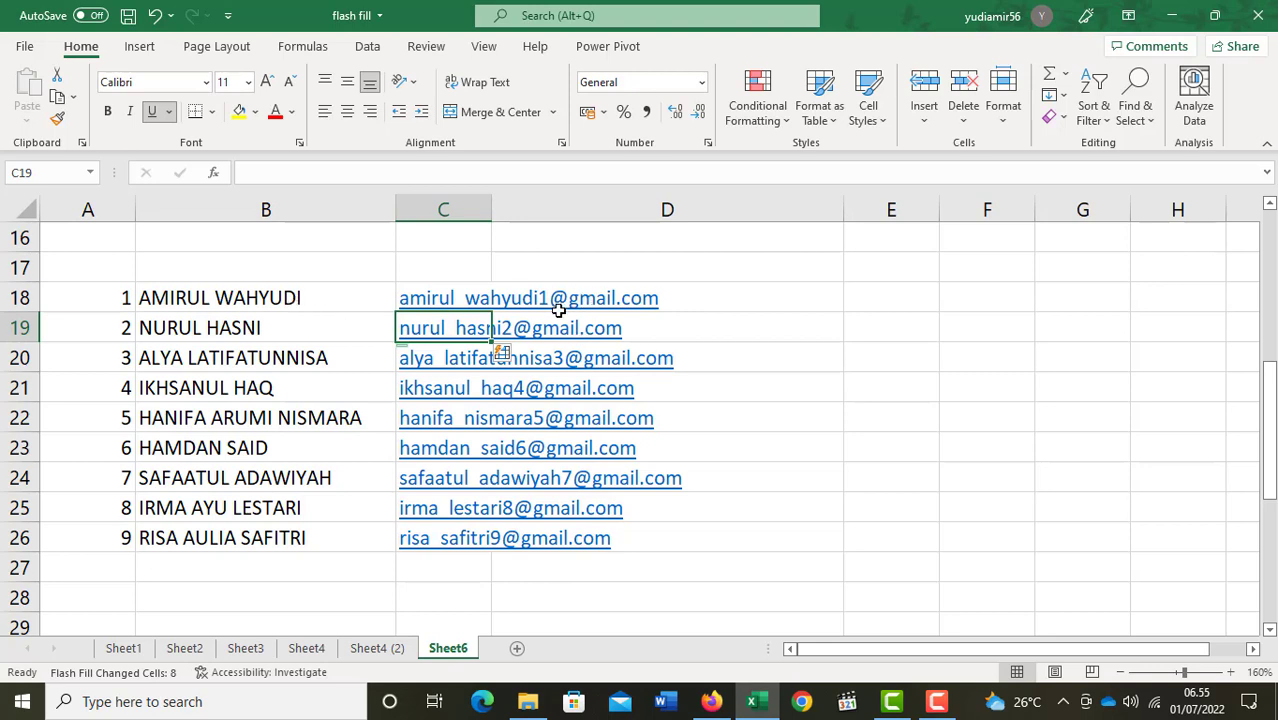
left_click(187, 426)
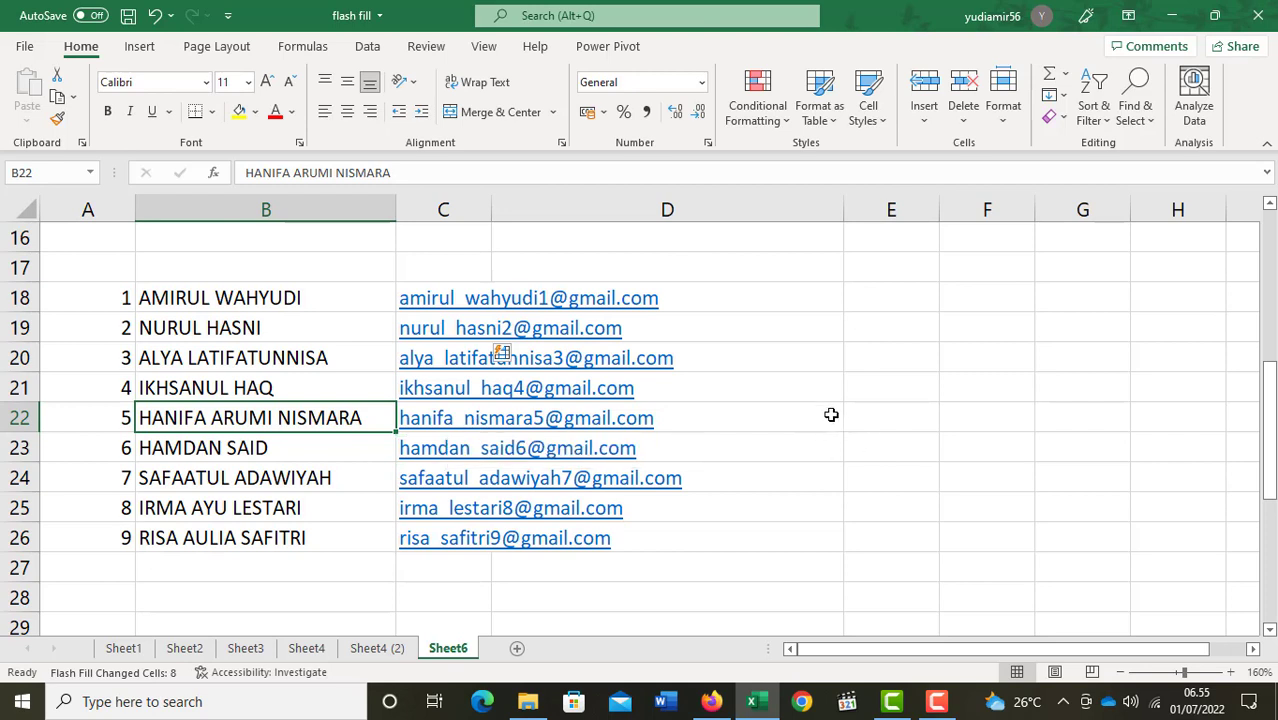
Insert the middle name with an underscore into the row 22 email, updating rows 22, 25 and 26.
key("Right")
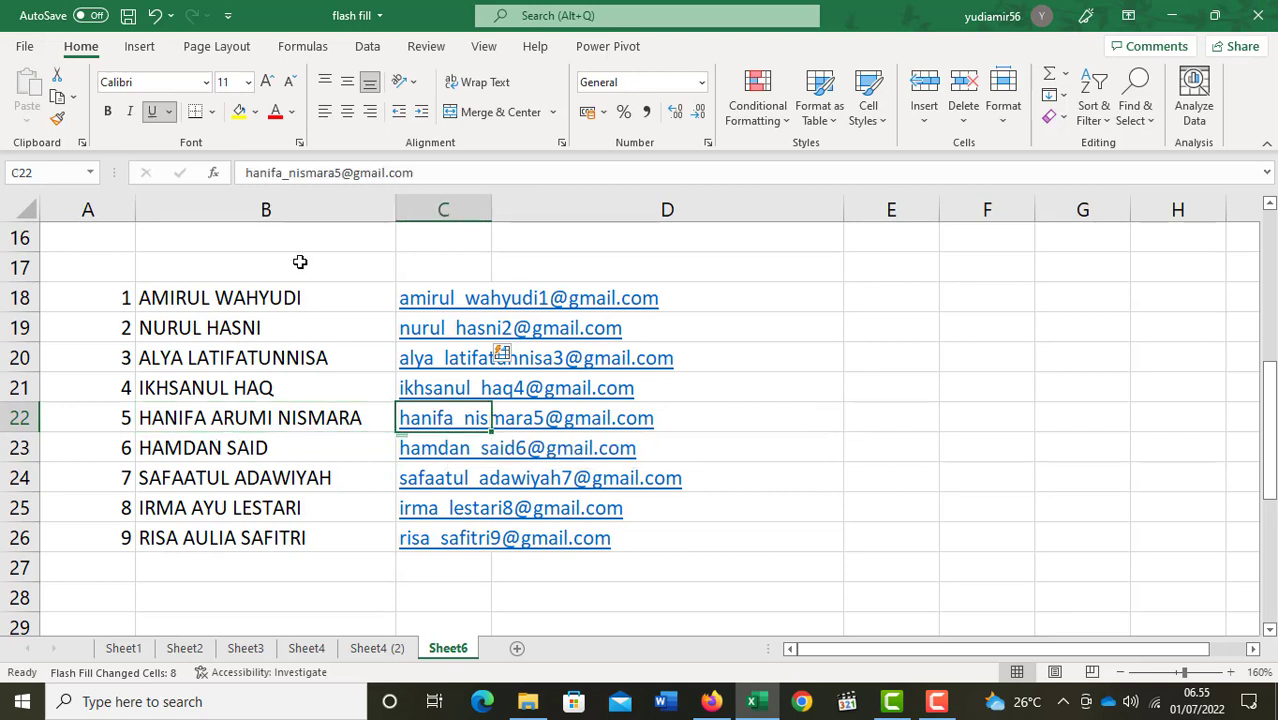
left_click(307, 172)
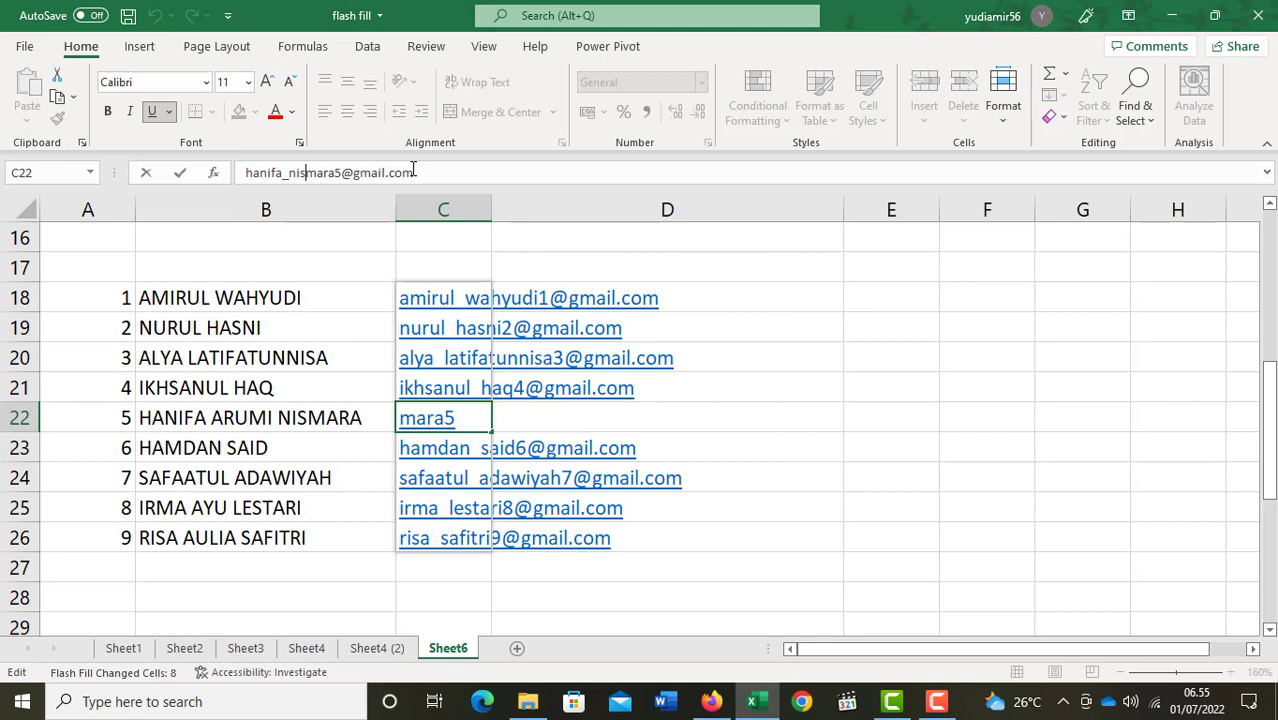
key("Left")
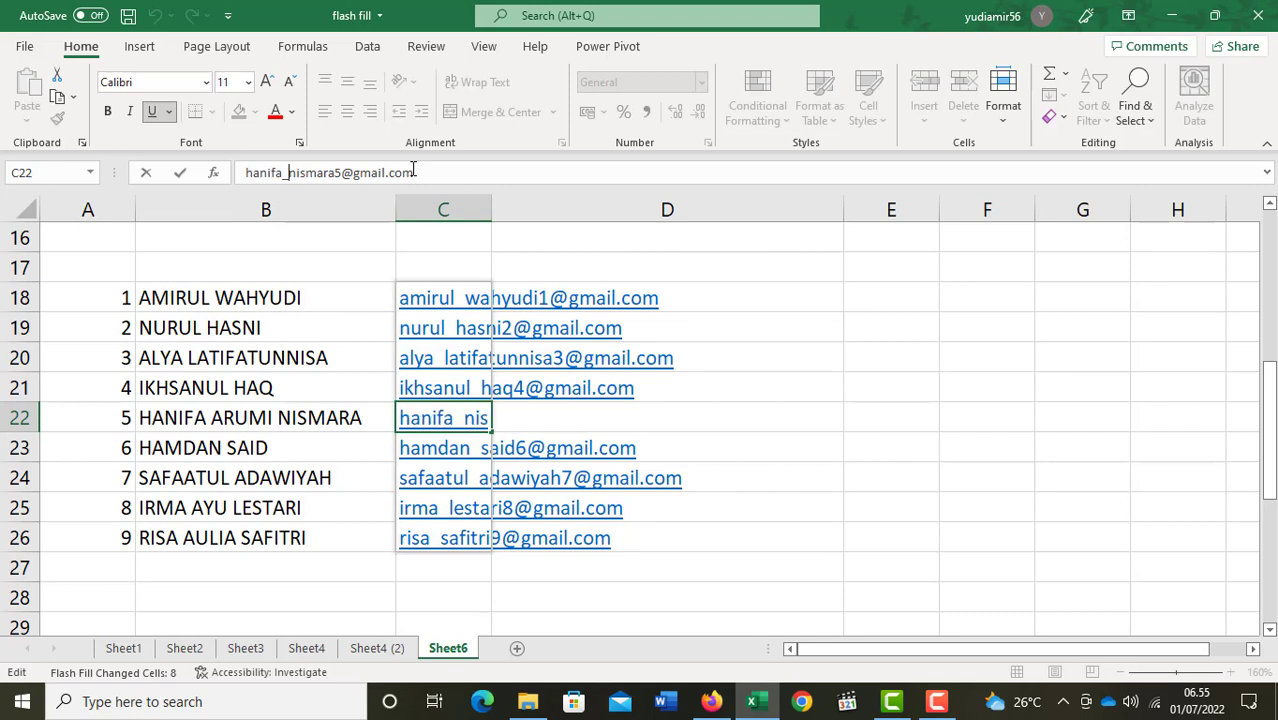
type("arumi")
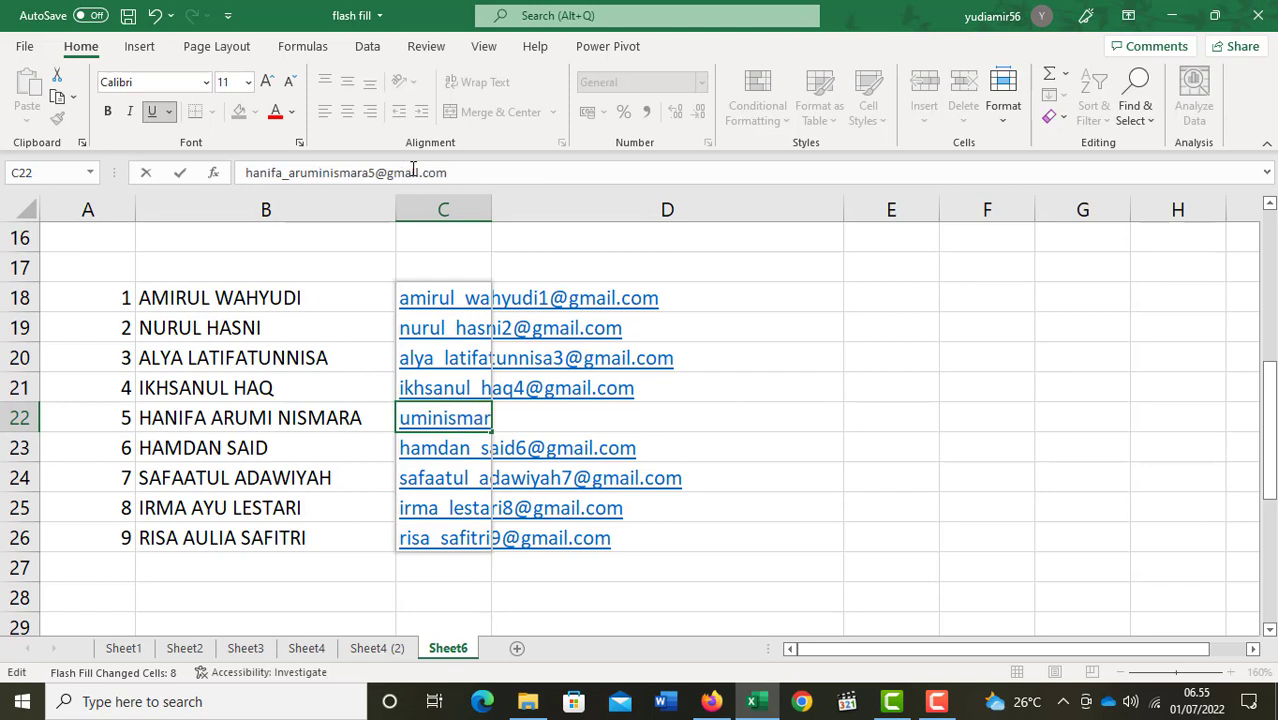
type("_")
key("Return")
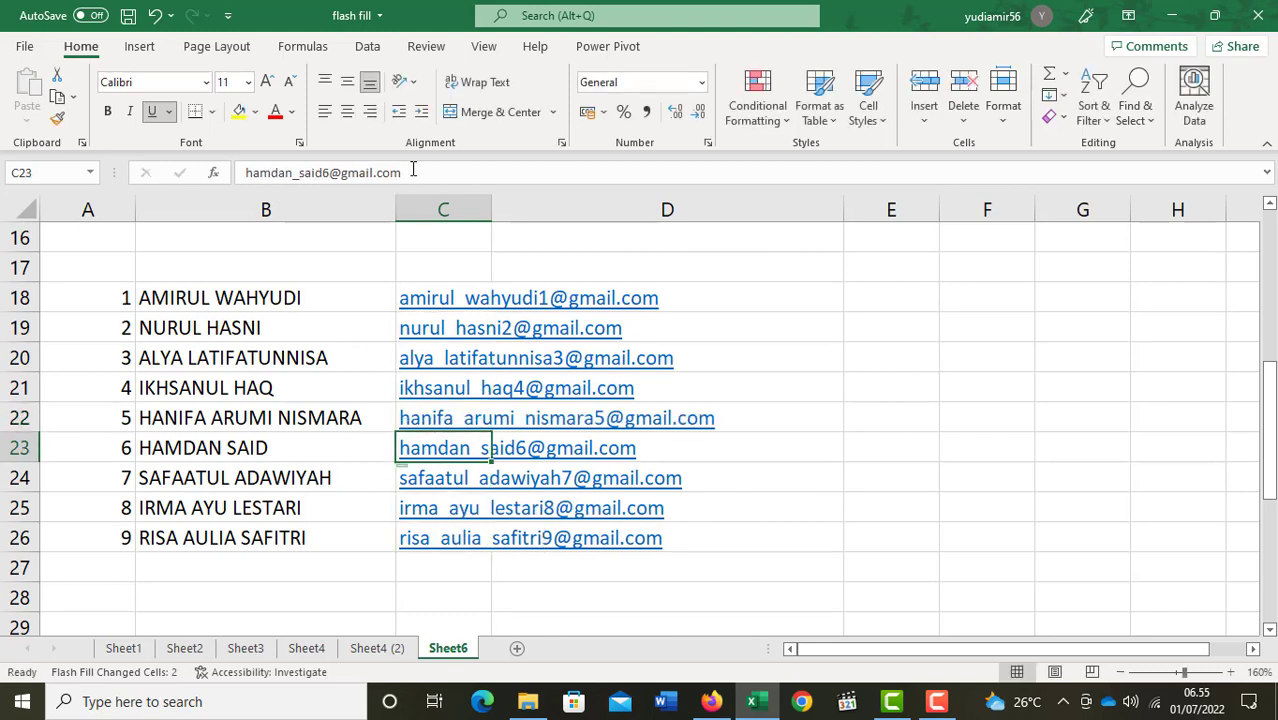
left_click(276, 477)
left_click(245, 511)
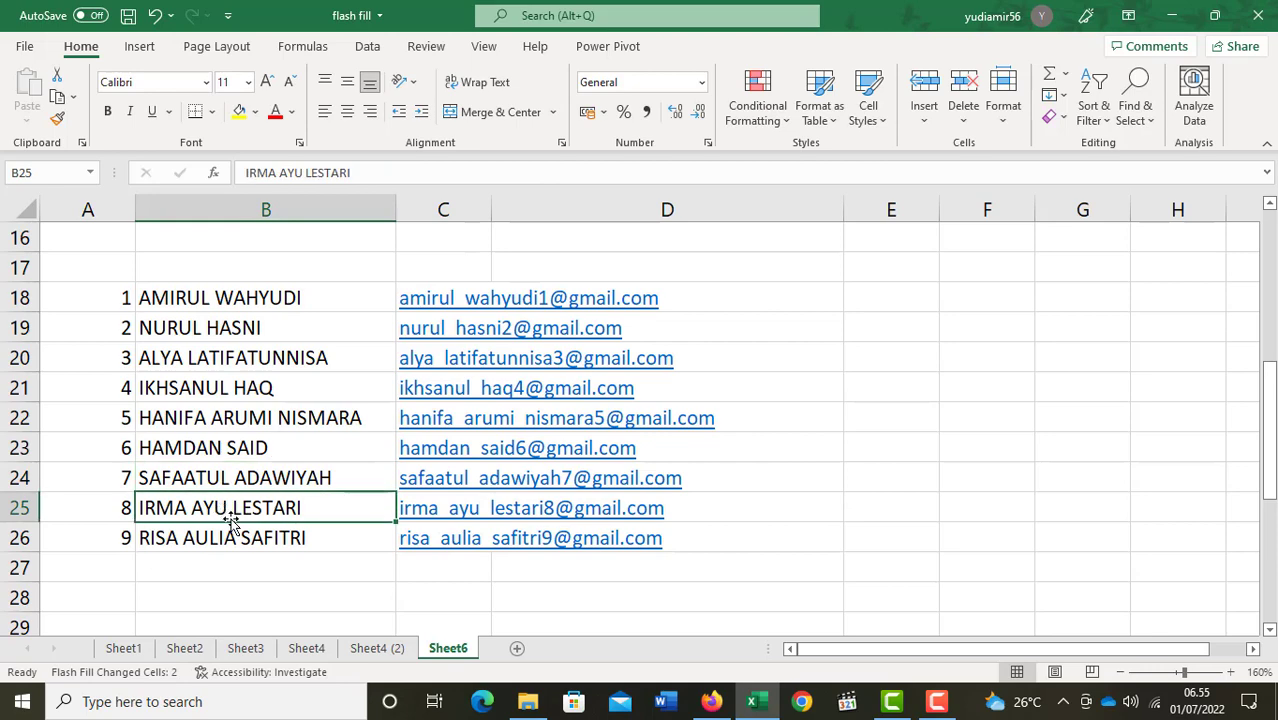
left_click(253, 541)
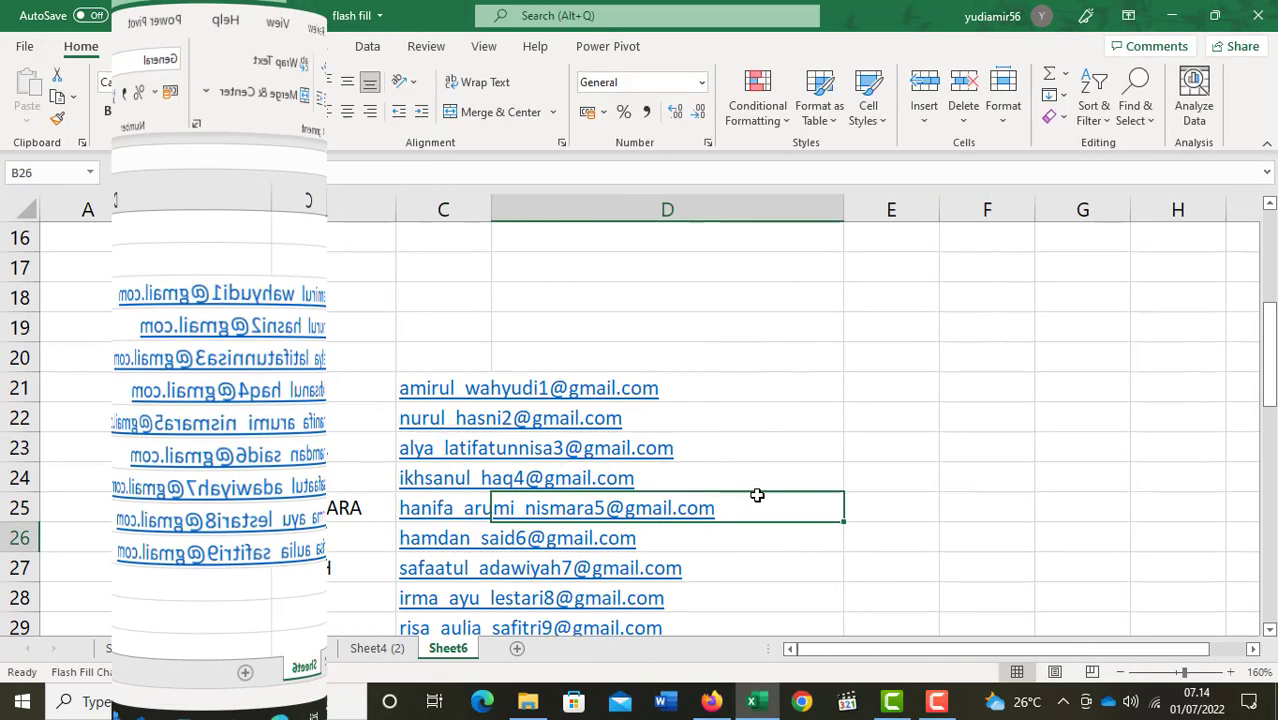
scroll(757, 495, "down", 4)
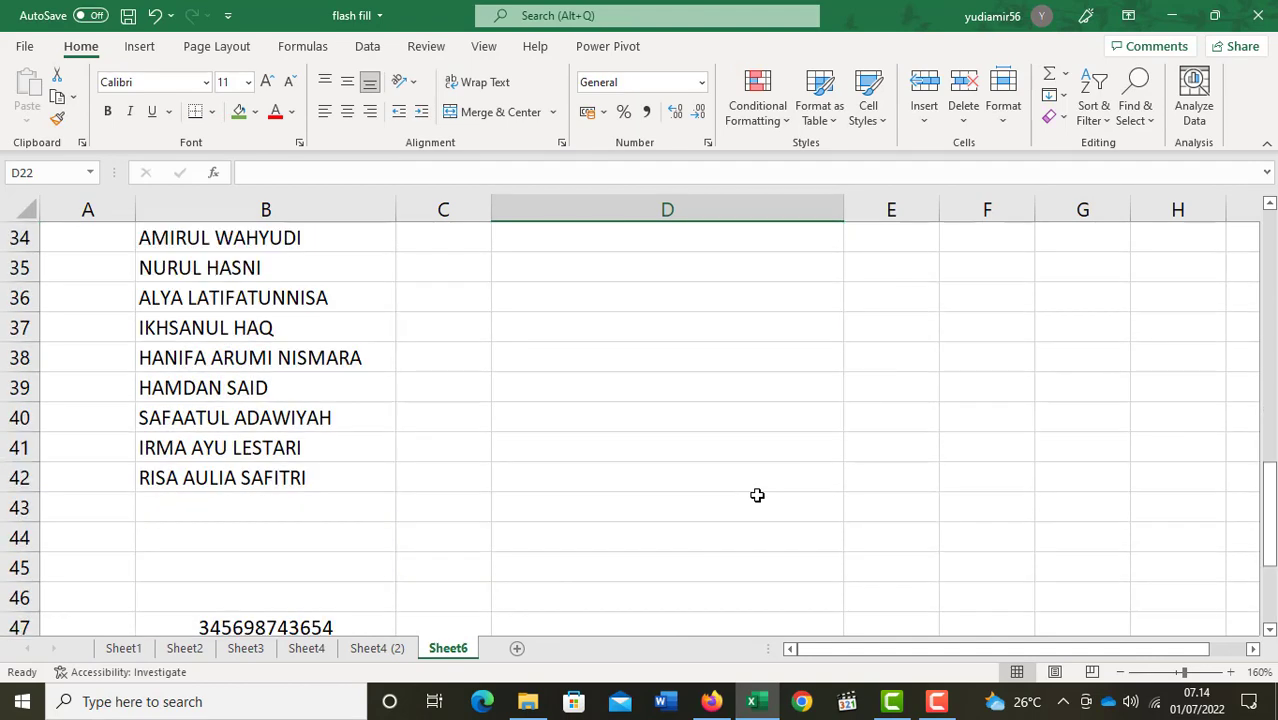
scroll(757, 495, "up", 1)
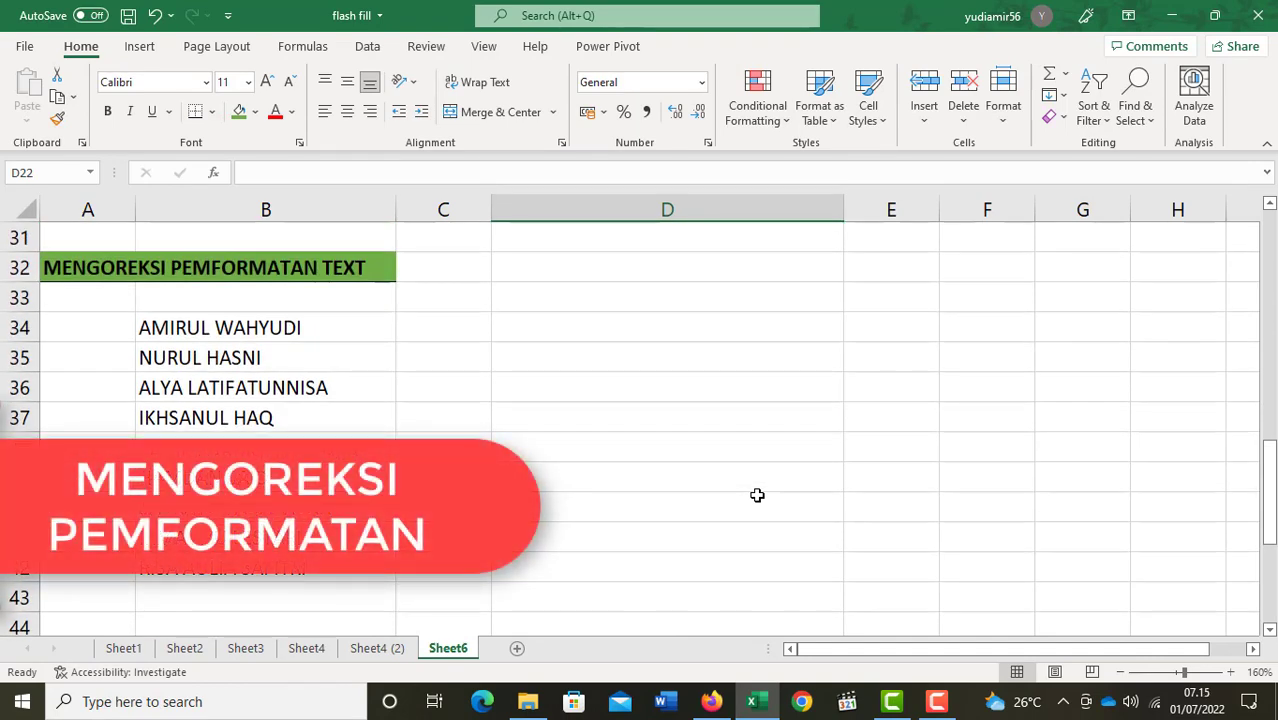
left_click(271, 332)
left_click(265, 543)
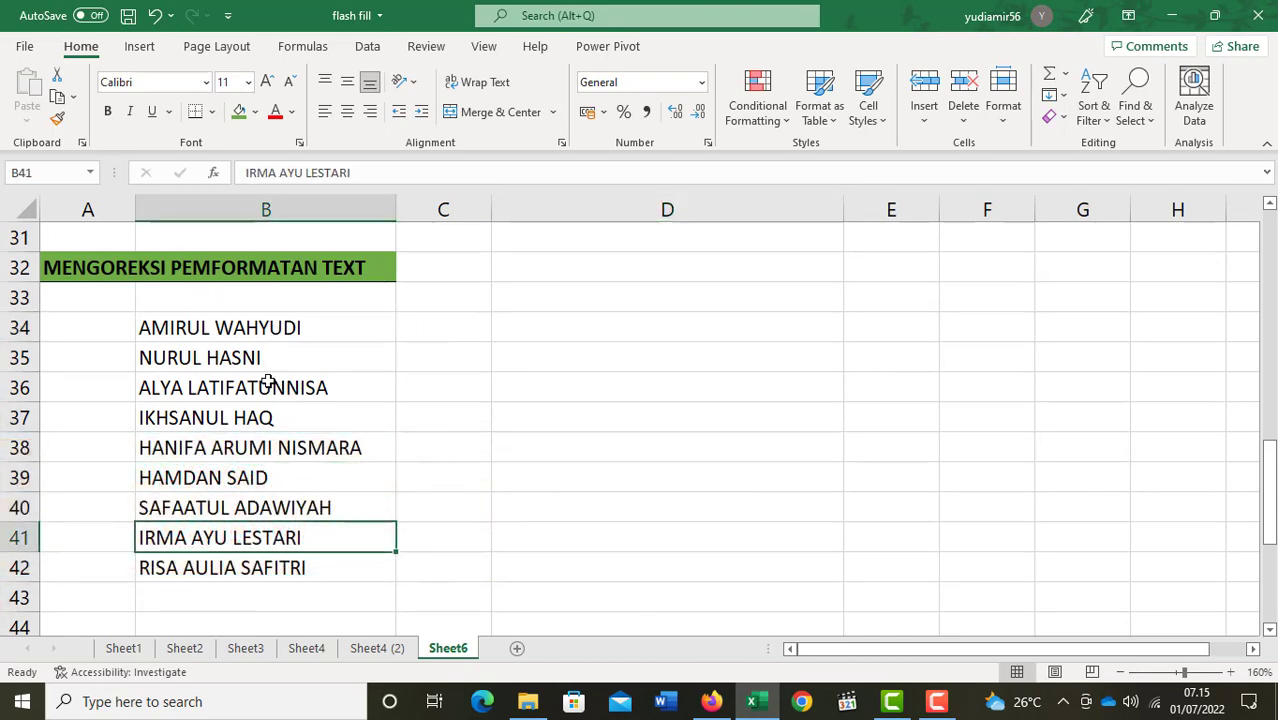
left_click_drag(285, 331, 297, 567)
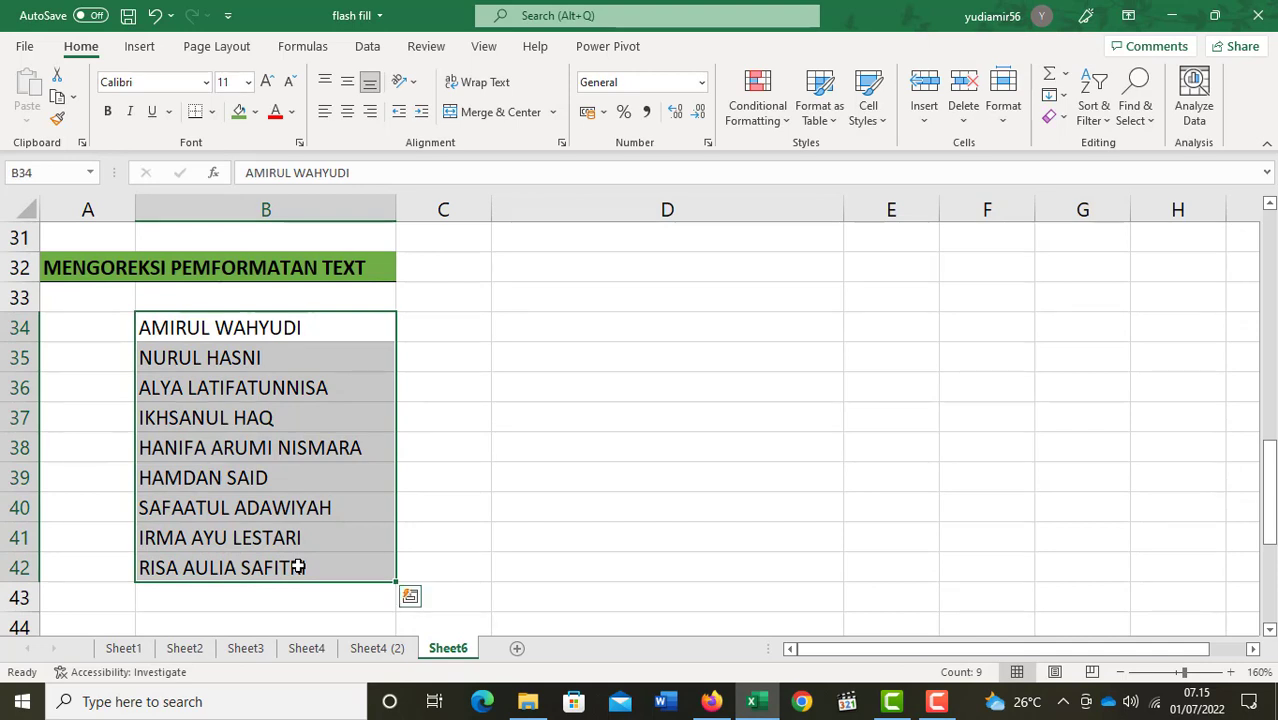
left_click(456, 330)
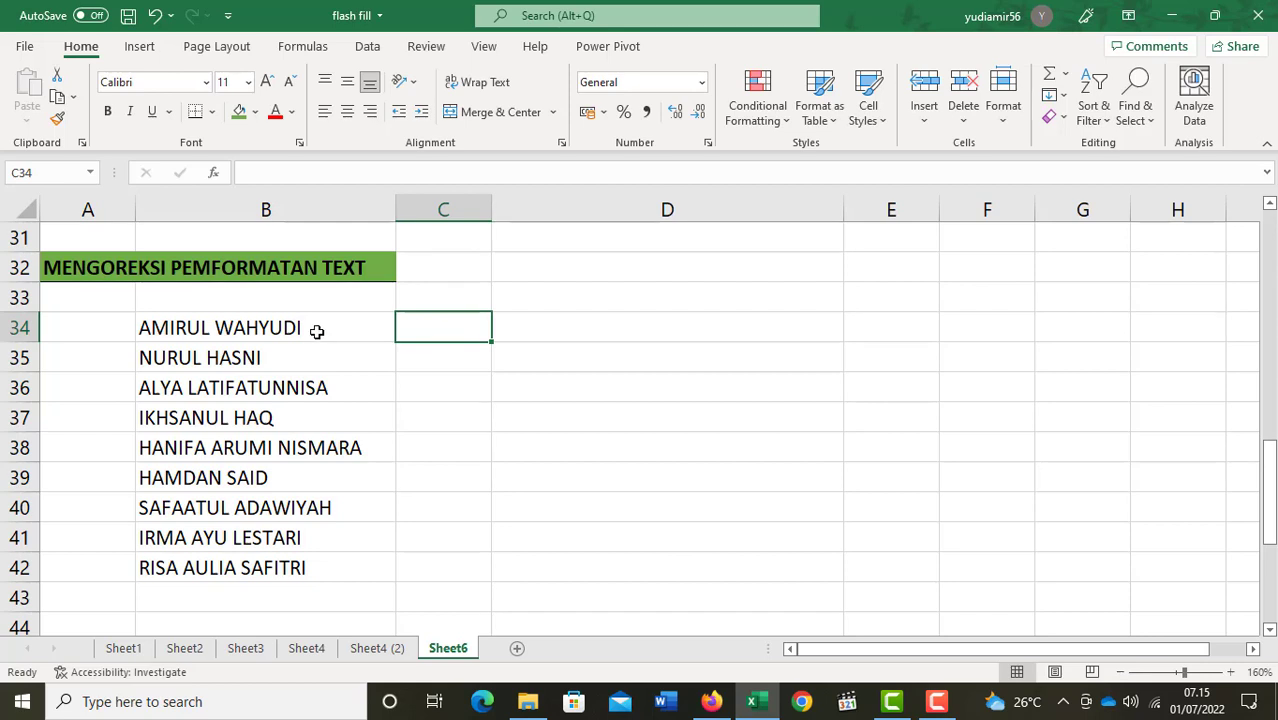
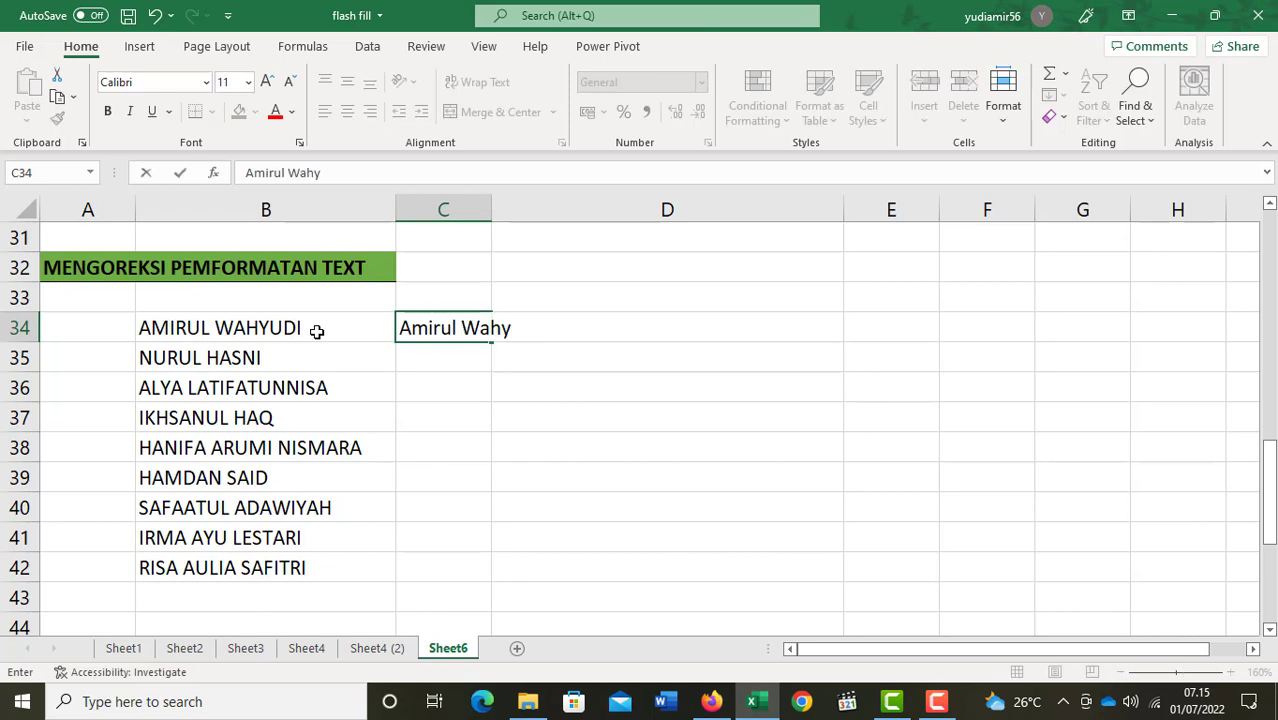
Type the first name in proper case in C34, Flash Fill C35:C42, and widen column C.
key("Return")
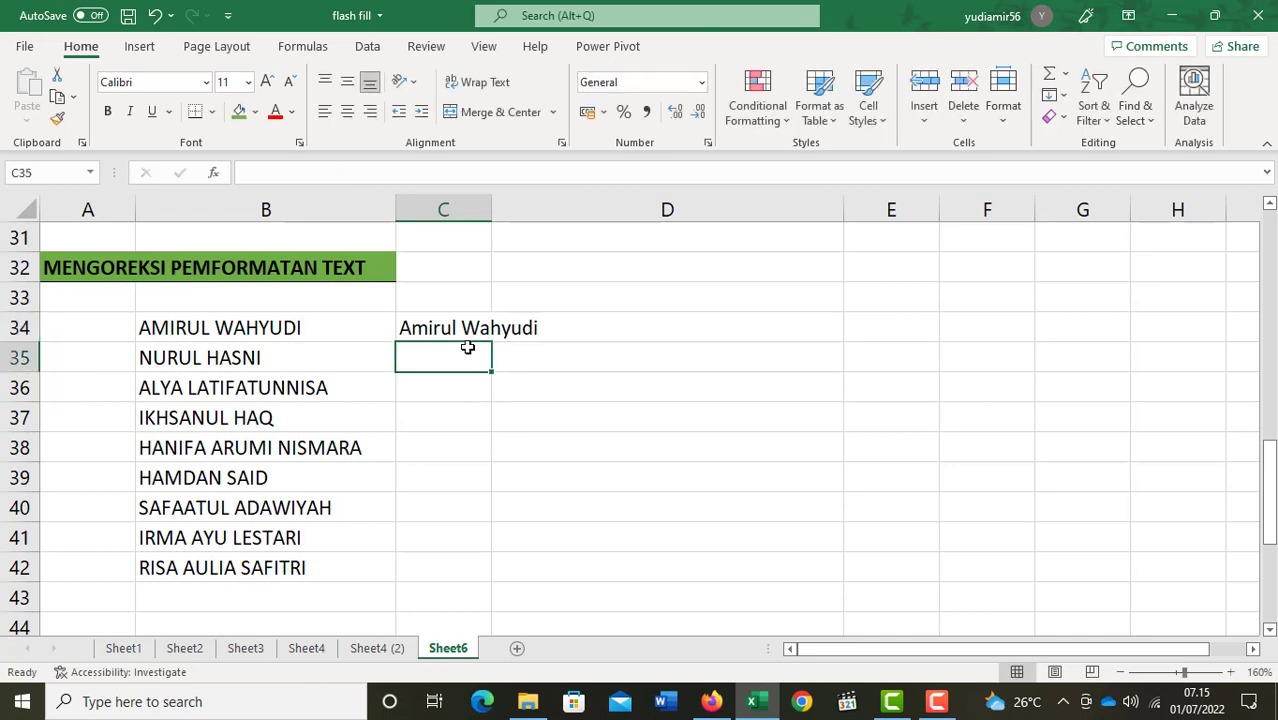
key("ctrl+e")
left_click_drag(492, 208, 616, 208)
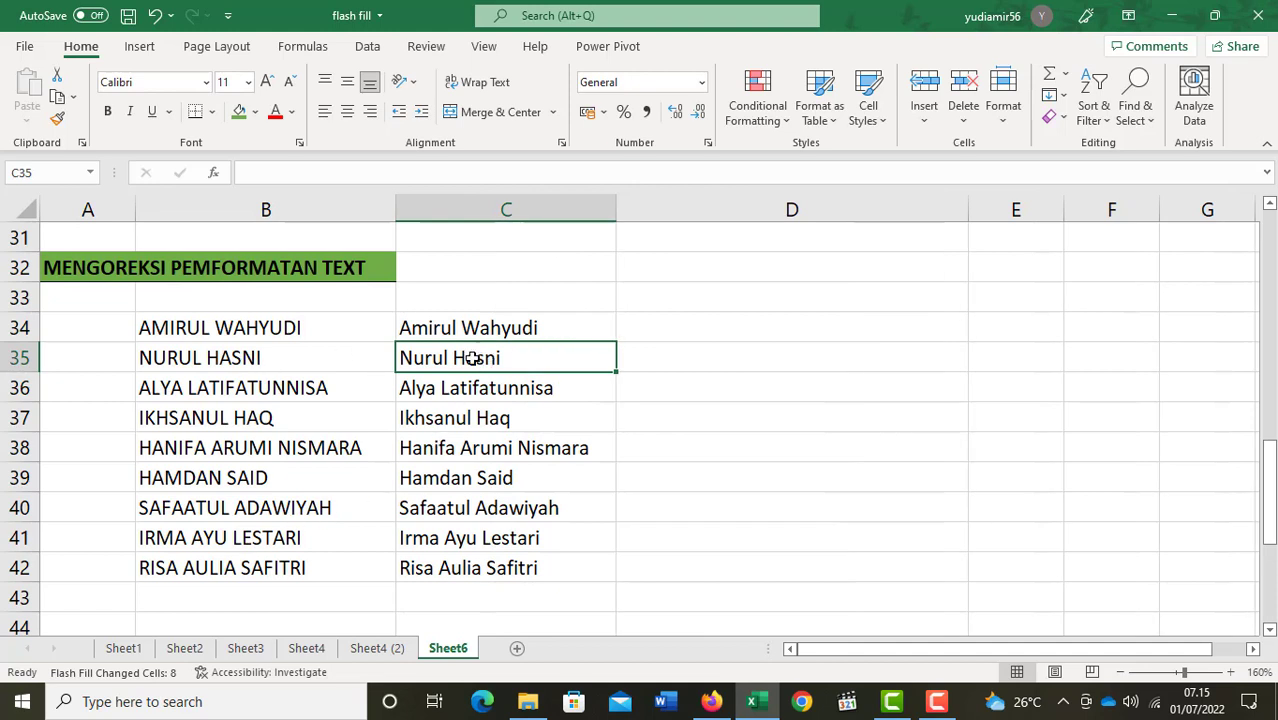
left_click_drag(480, 358, 481, 565)
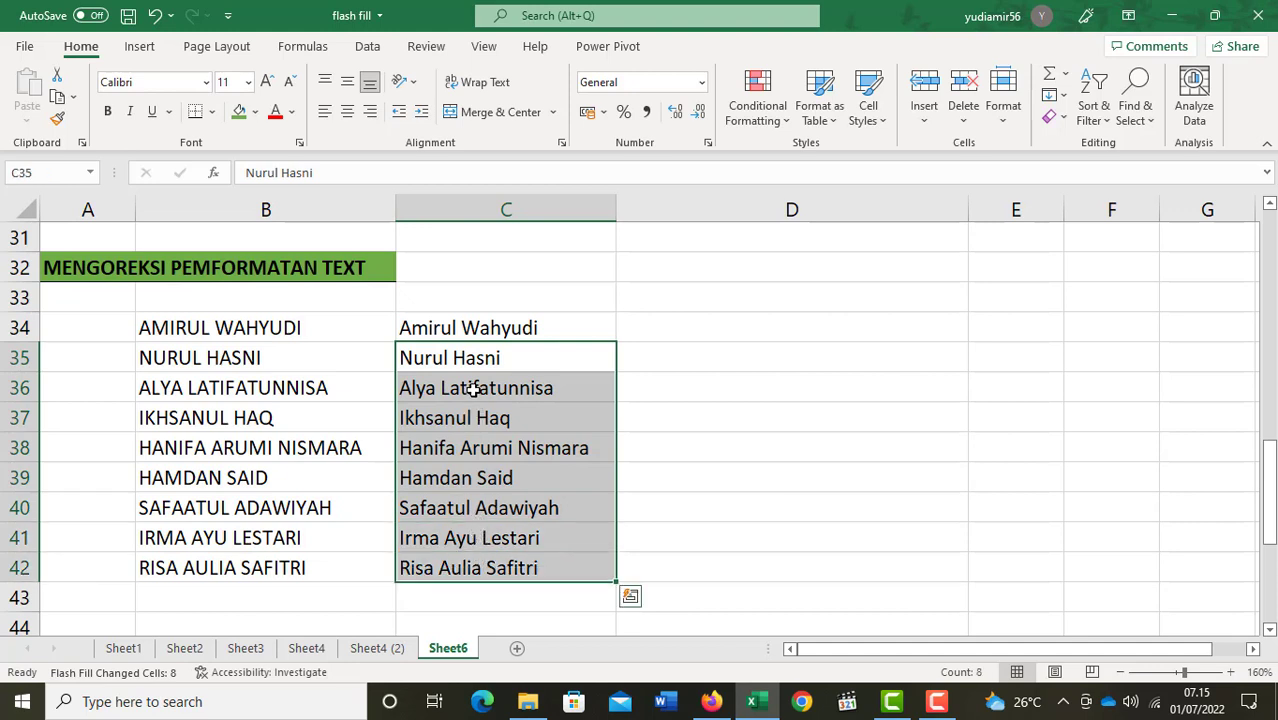
left_click(461, 360)
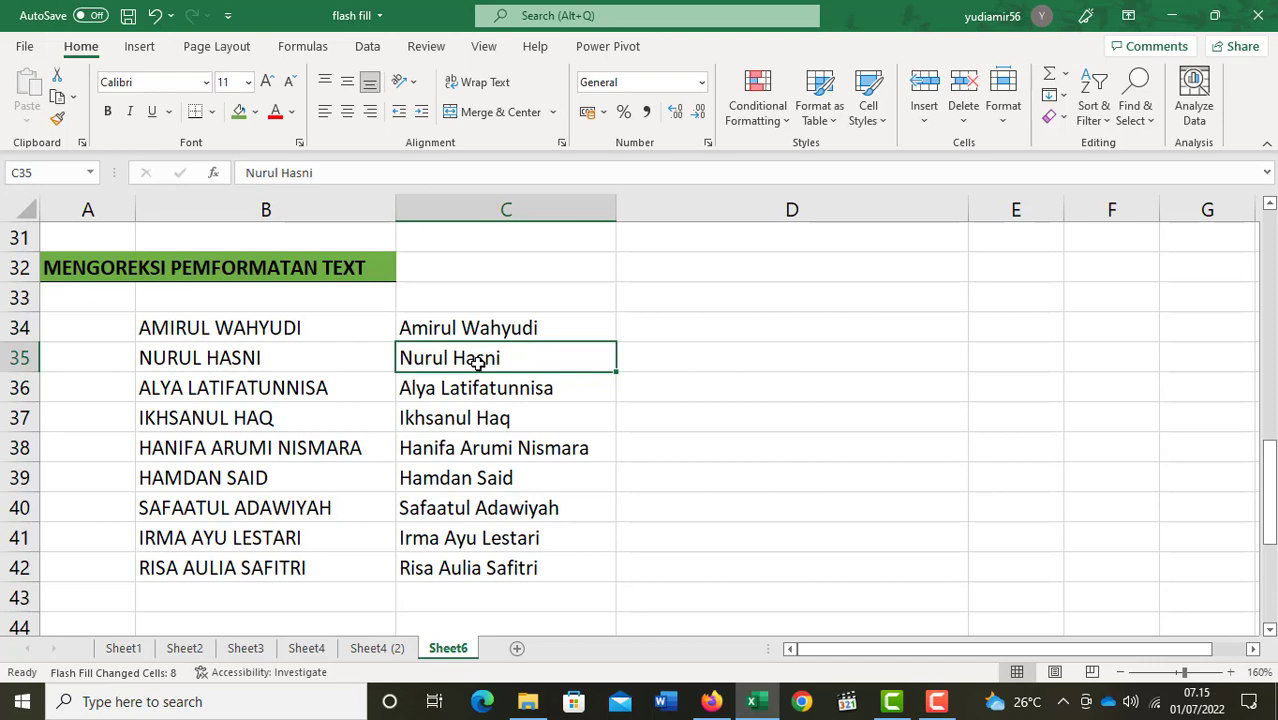
scroll(478, 364, "down", 4)
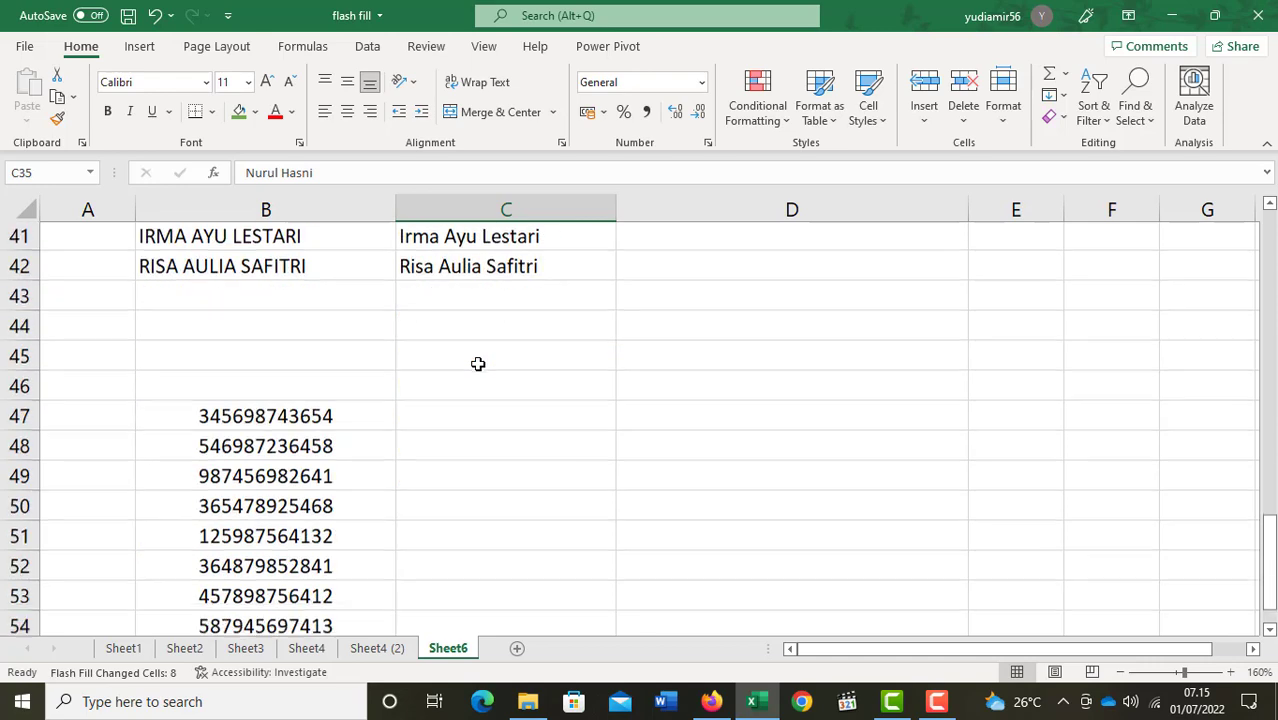
left_click(478, 364)
scroll(478, 364, "up", 4)
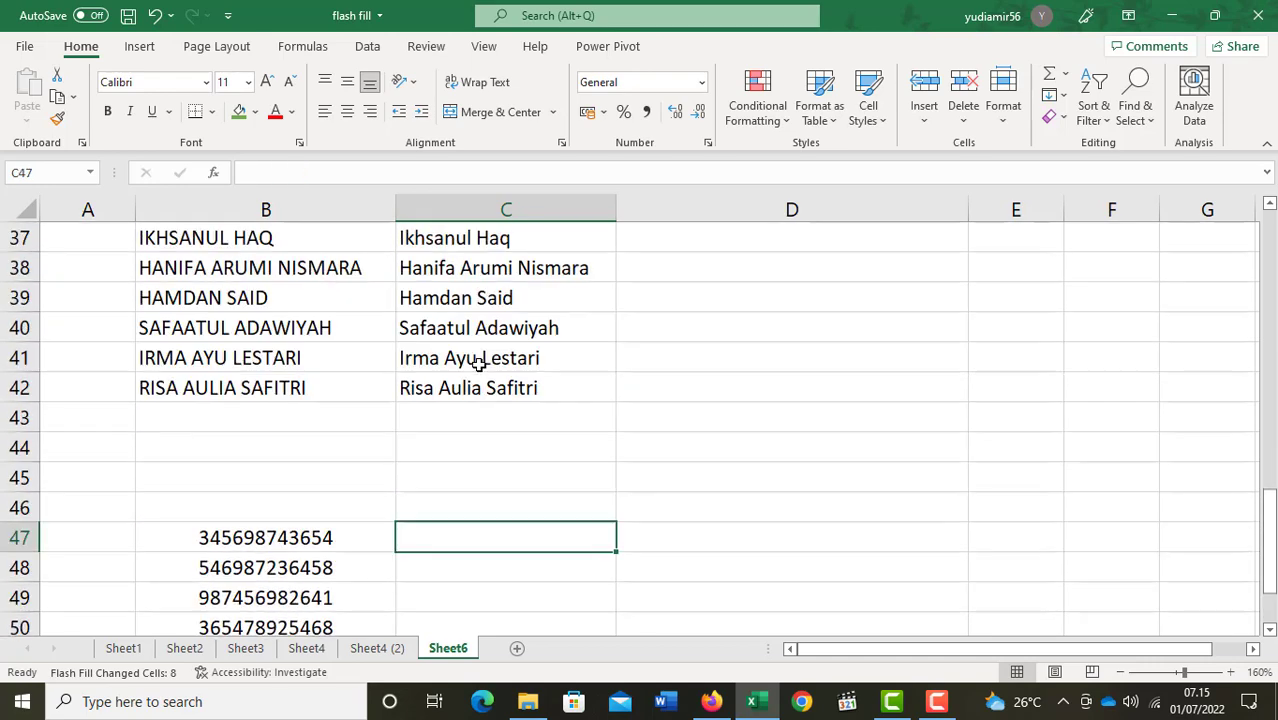
scroll(478, 364, "down", 1)
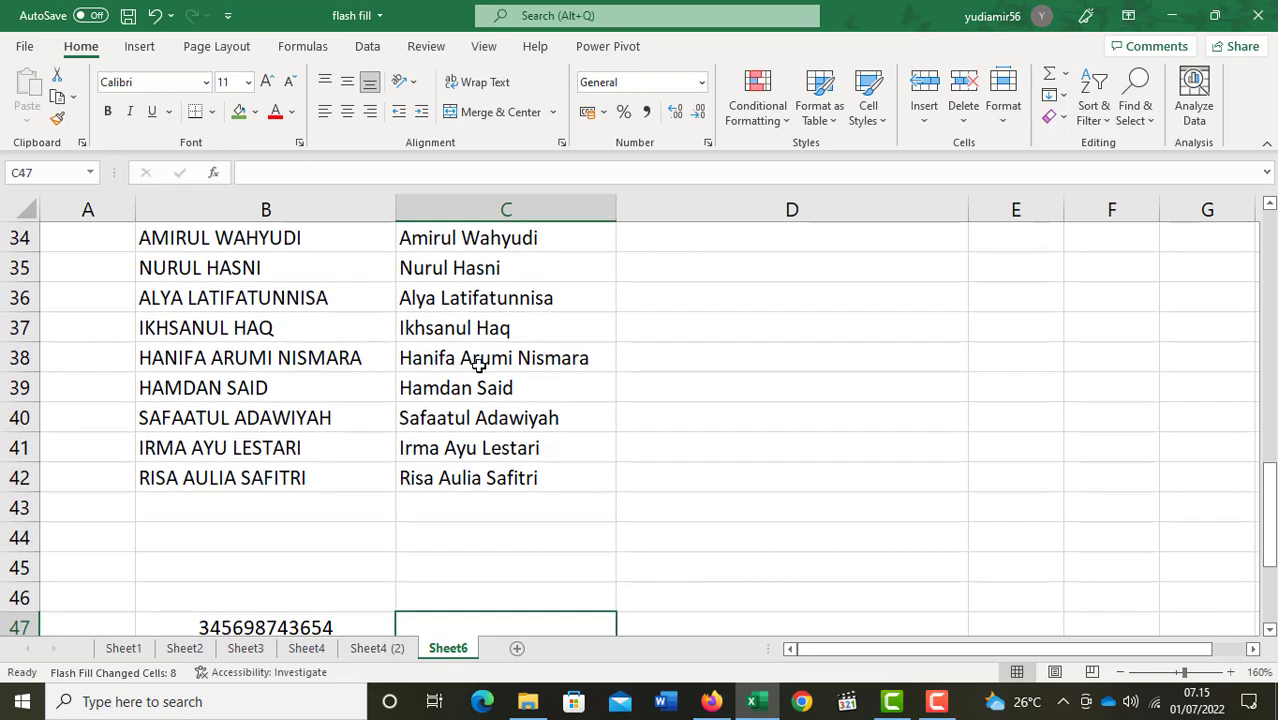
scroll(478, 364, "down", 3)
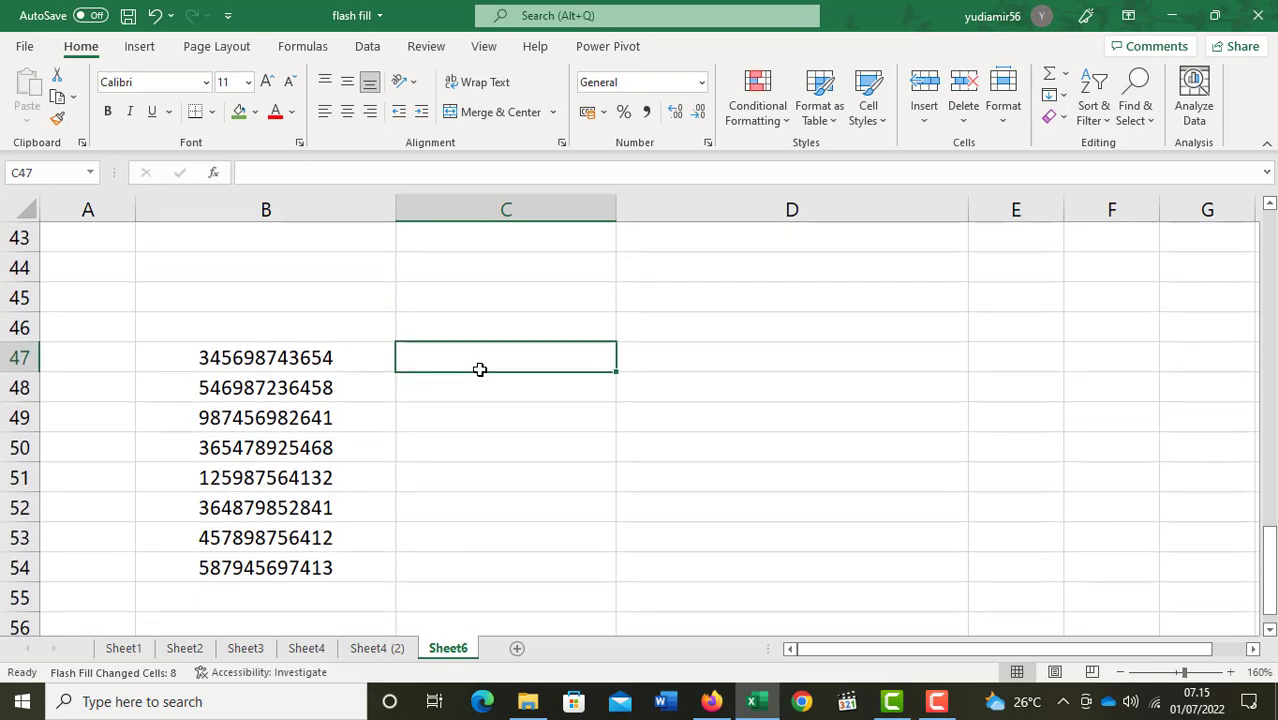
key("Left")
key("Right")
left_click_drag(268, 358, 277, 572)
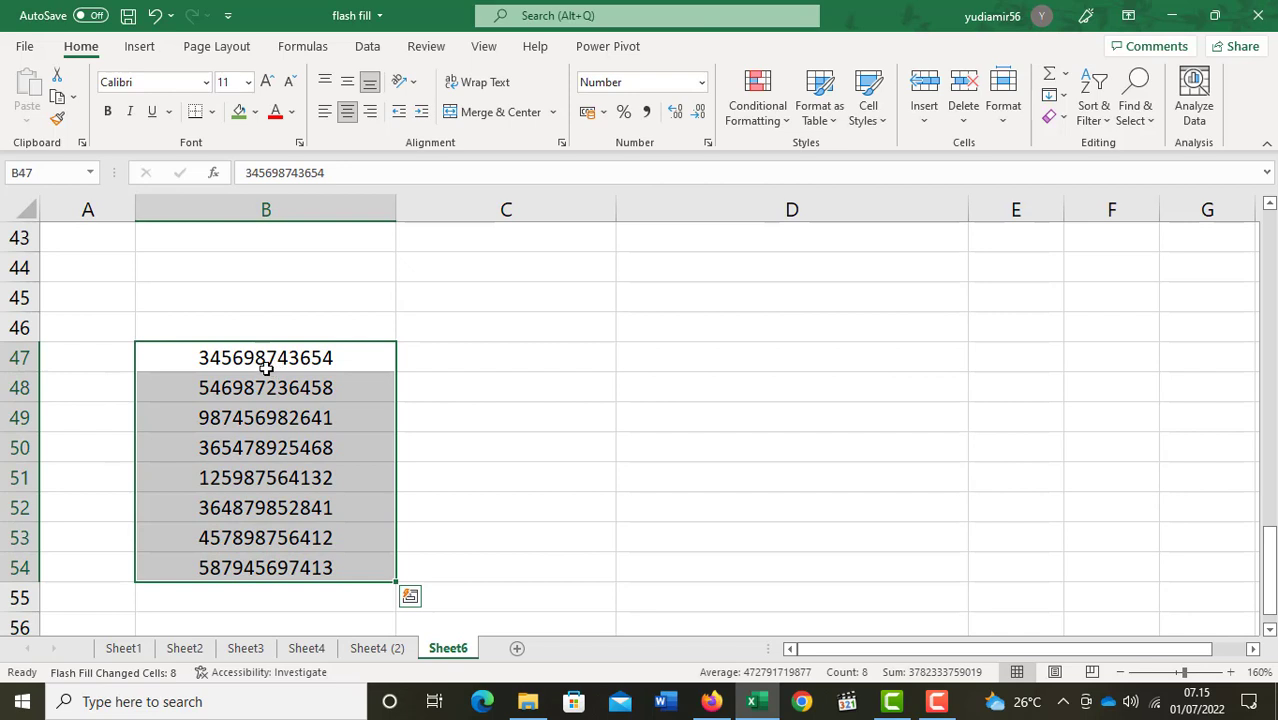
left_click(210, 367)
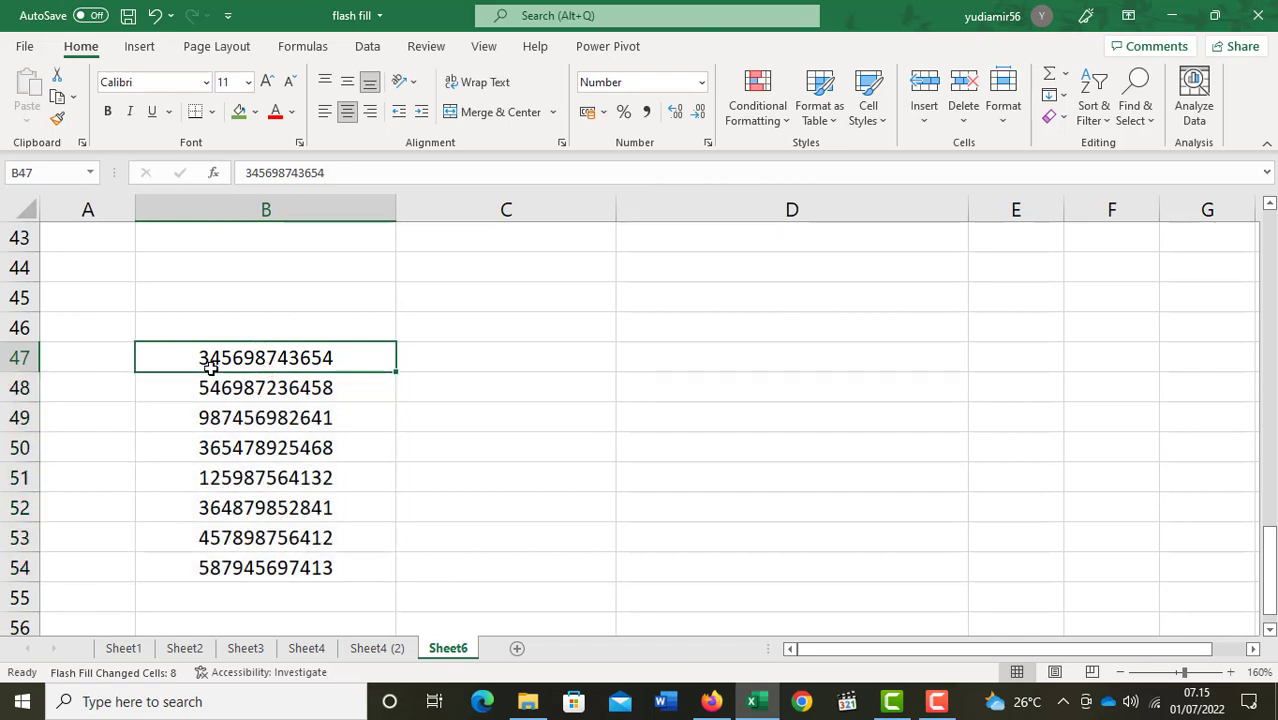
left_click(451, 352)
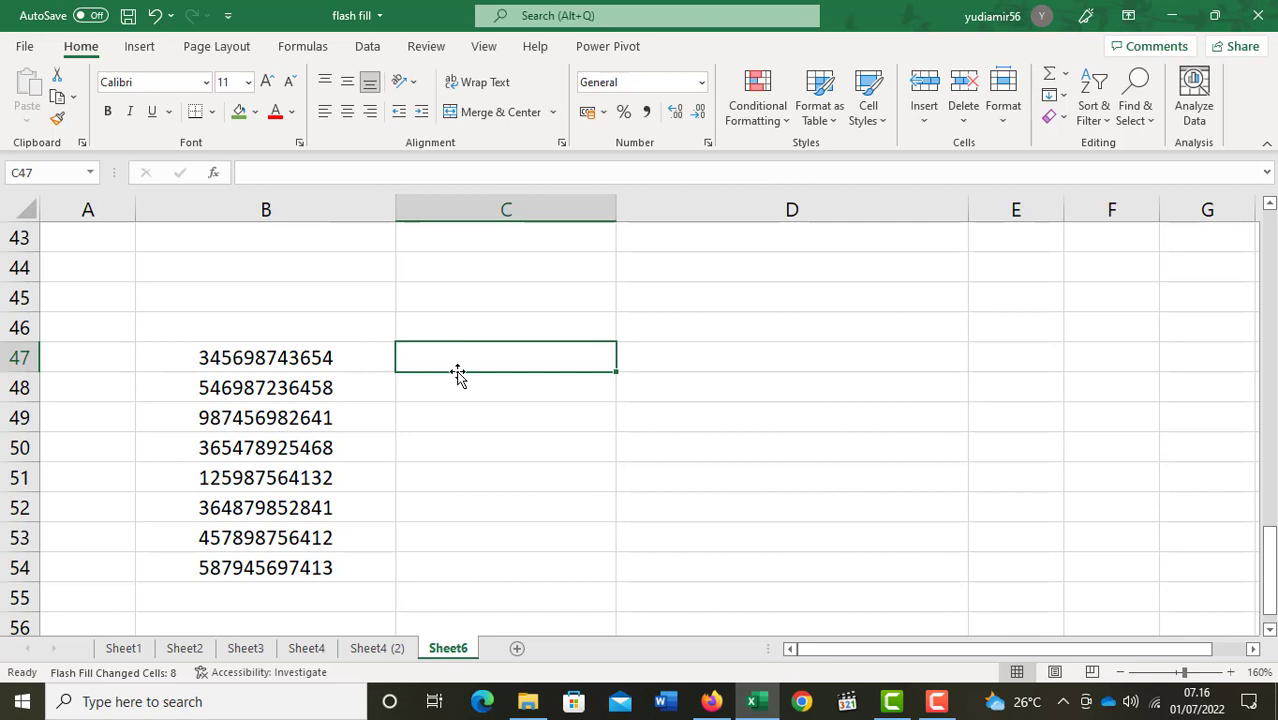
Copy the 12-digit number from B47 into C47.
key("Left")
key("ctrl+c")
key("Right")
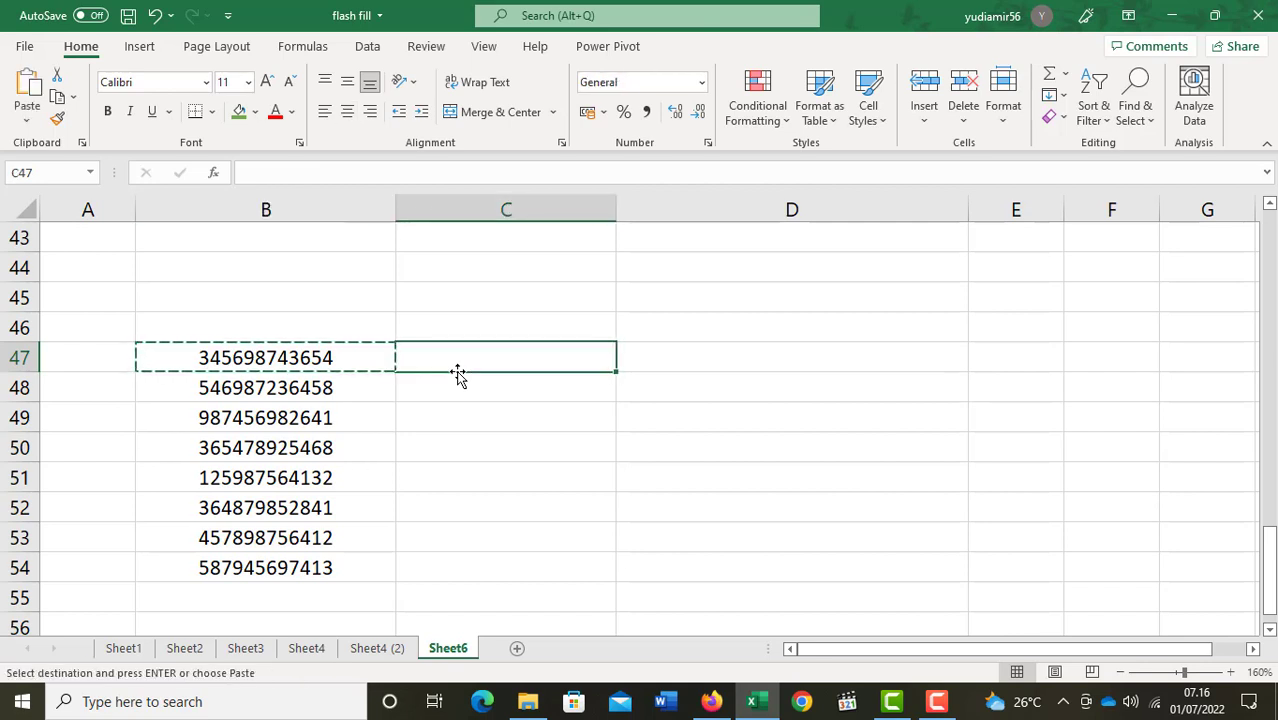
key("ctrl+v")
key("Escape")
key("Left")
key("Right")
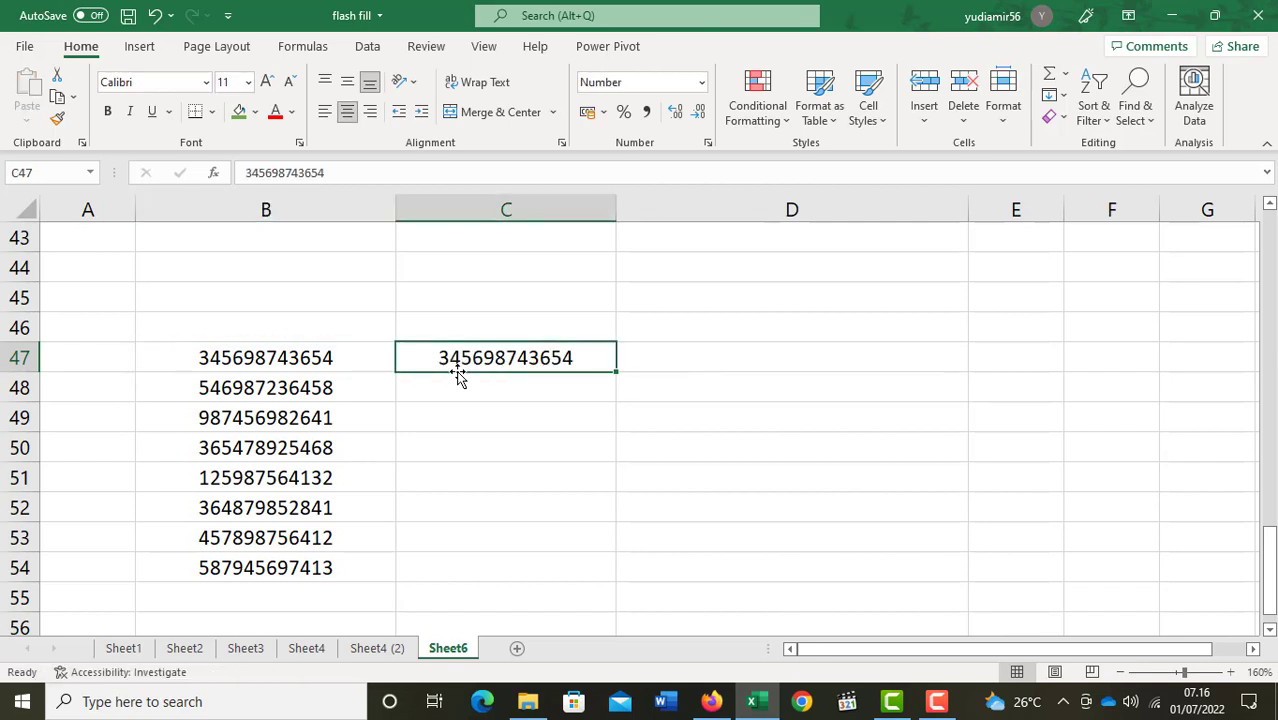
key("F2")
key("Left")
key("Left")
key("Left")
key("Left")
key("Left")
key("Left")
key("Left")
key("Left")
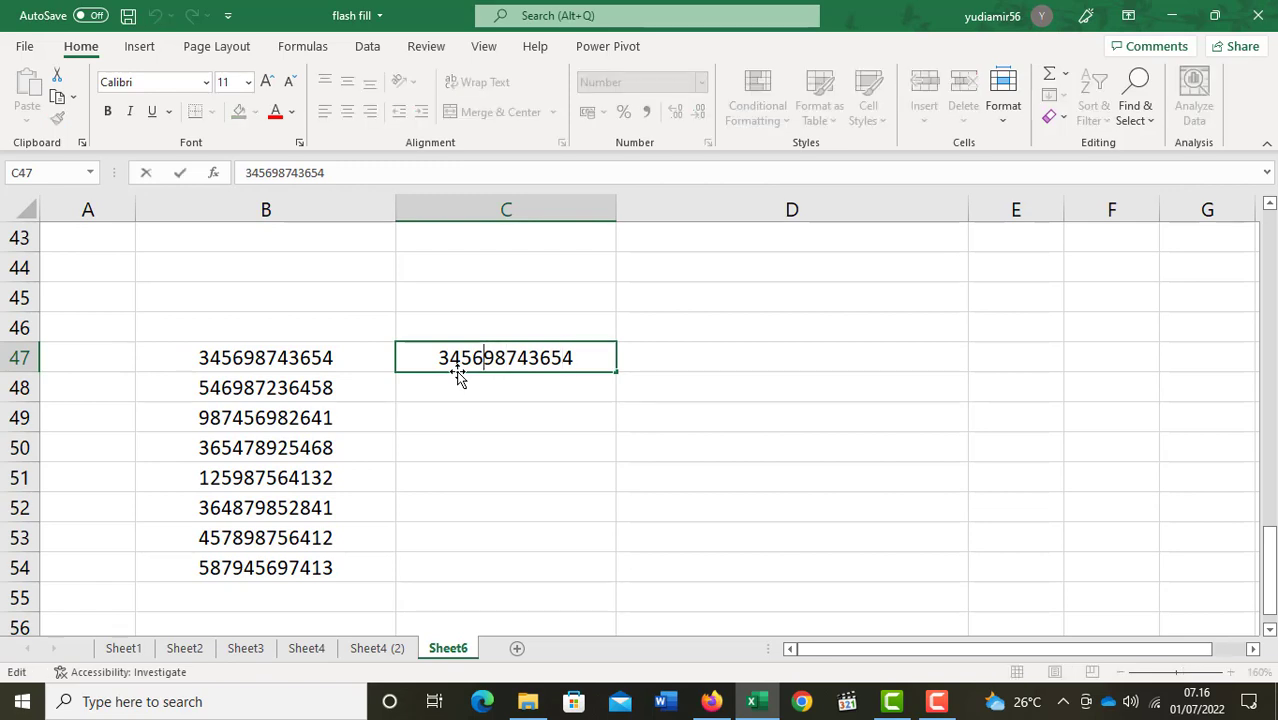
key("Right")
type("-")
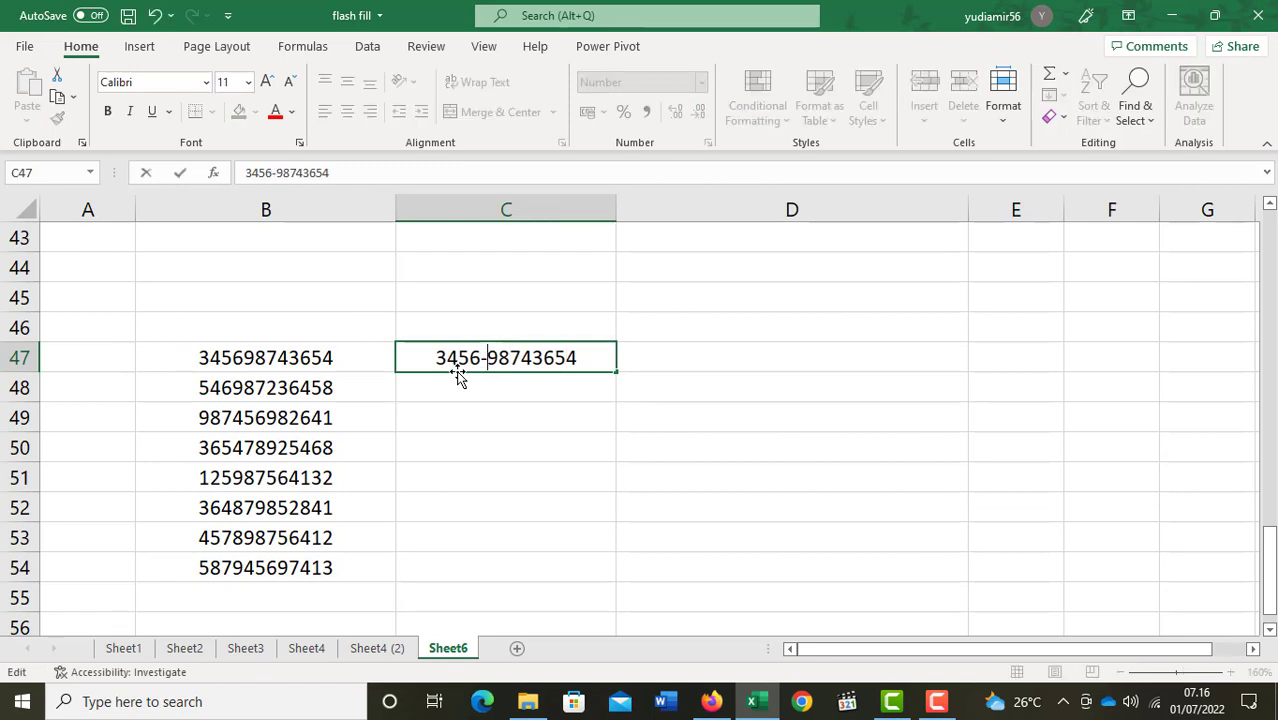
key("Right")
key("Right")
key("Right")
key("Right")
type("-")
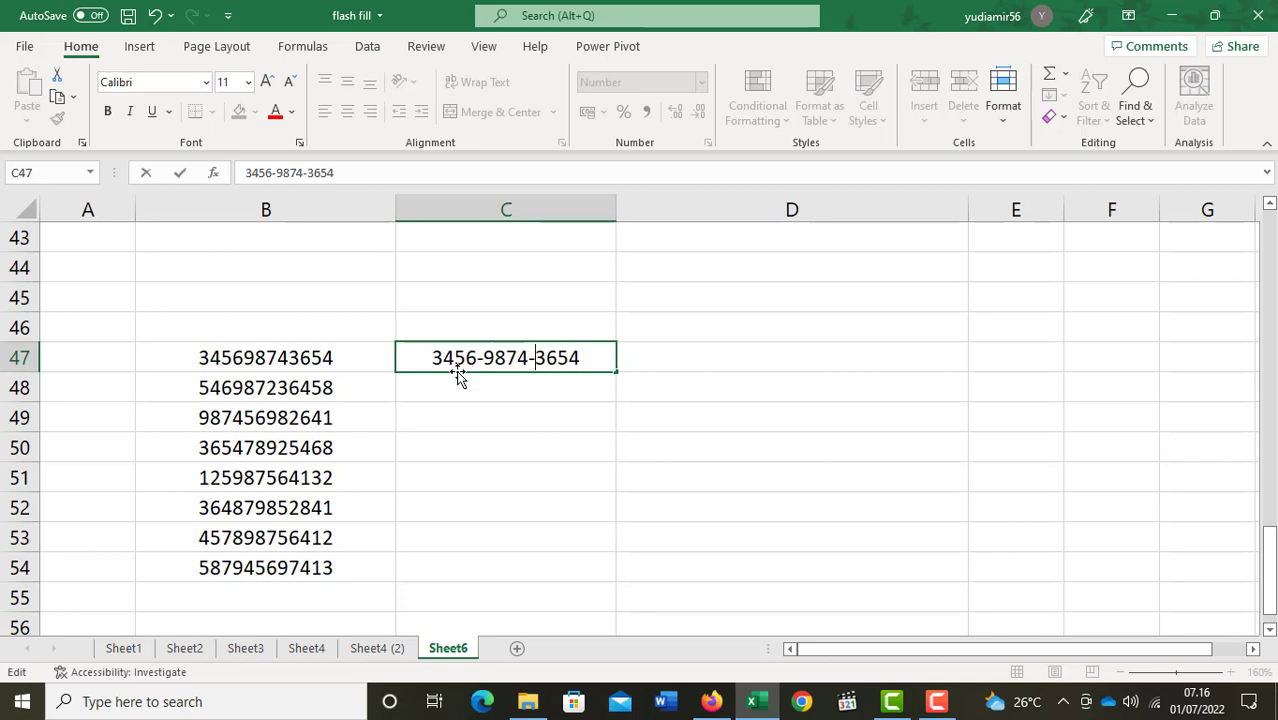
key("Return")
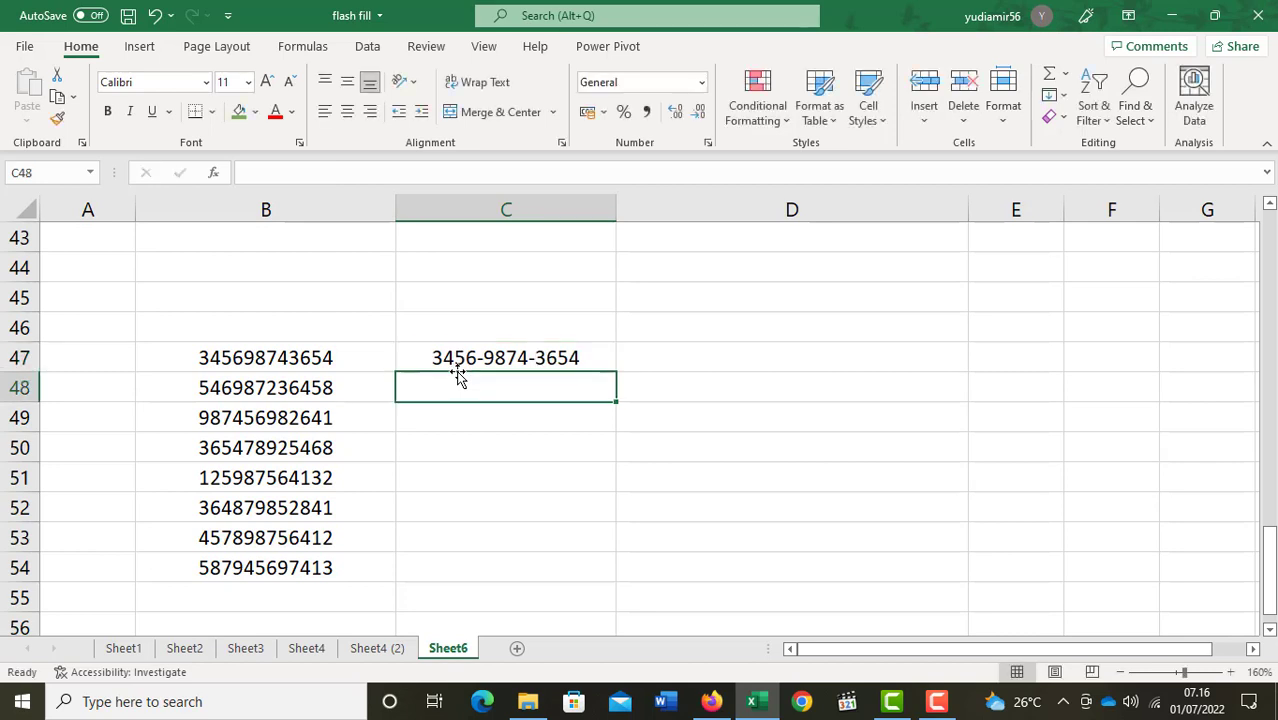
key("ctrl+e")
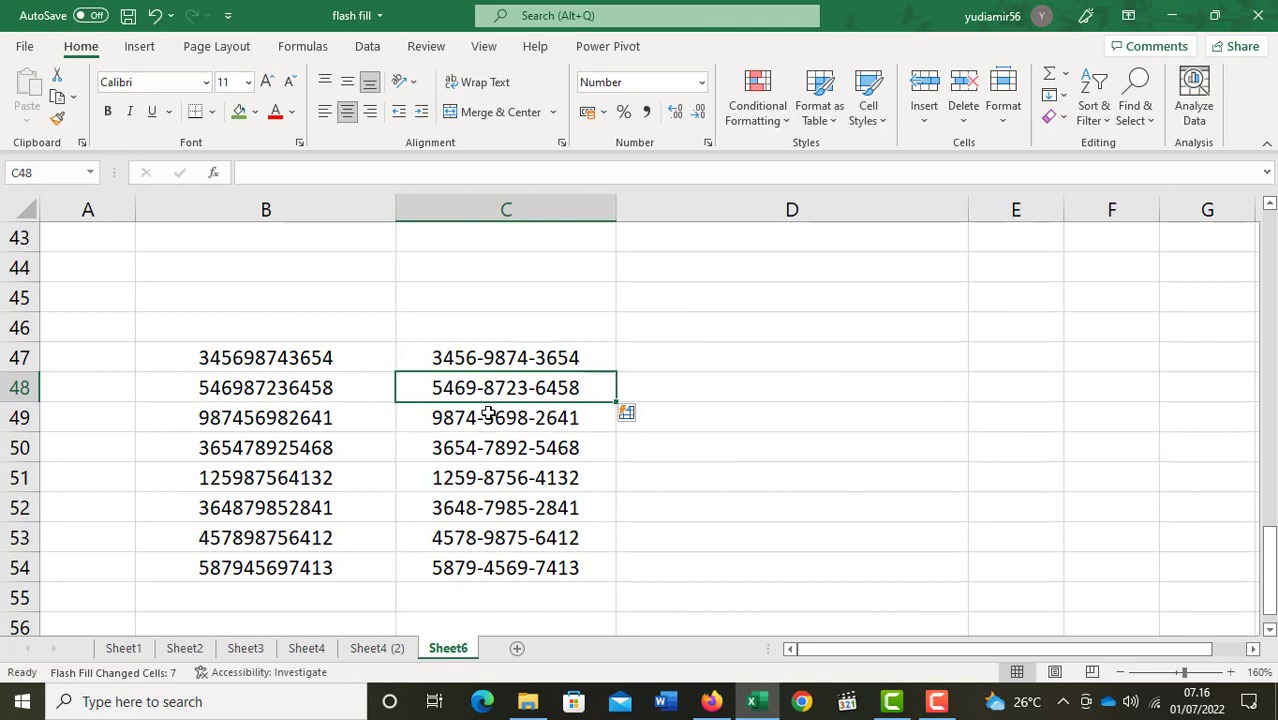
left_click(528, 556)
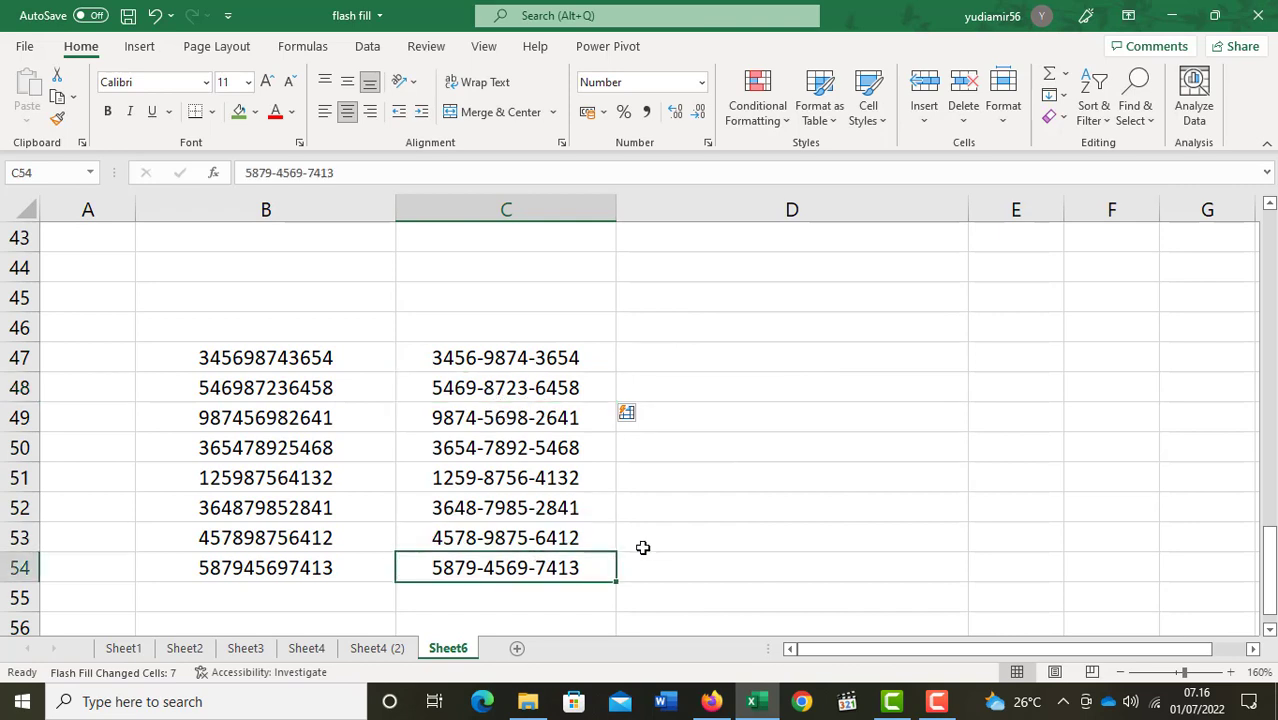
scroll(641, 546, "up", 3)
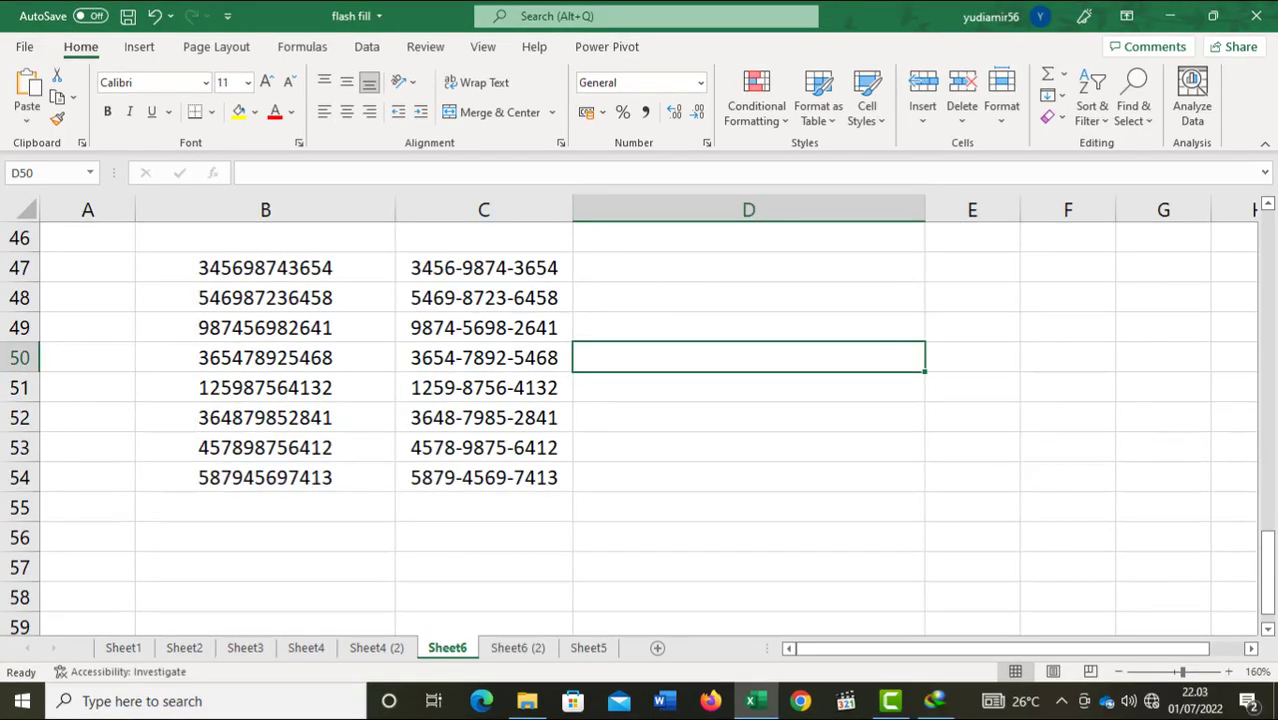